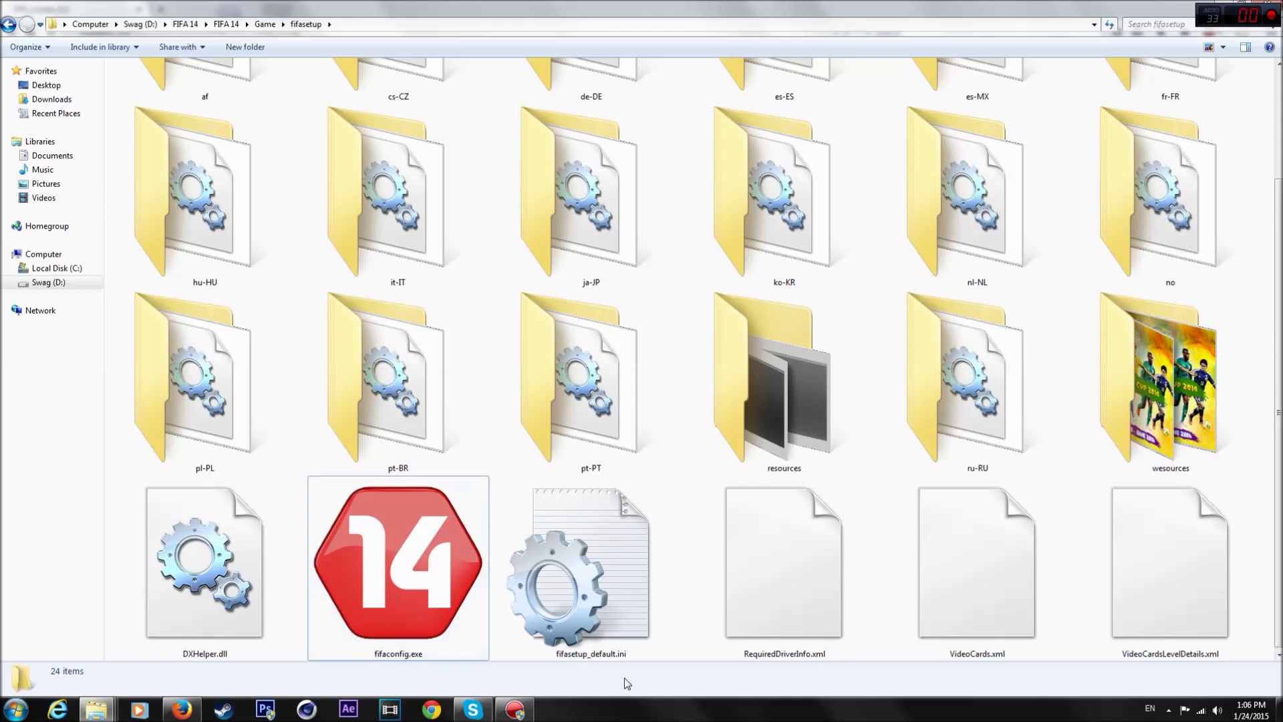
Show the info tip for fifaconfig.exe in Swag (D:) > FIFA 14 > FIFA 14 > Game > fifasetup.
{"action": "mouse_move", "coordinate": [391, 607]}
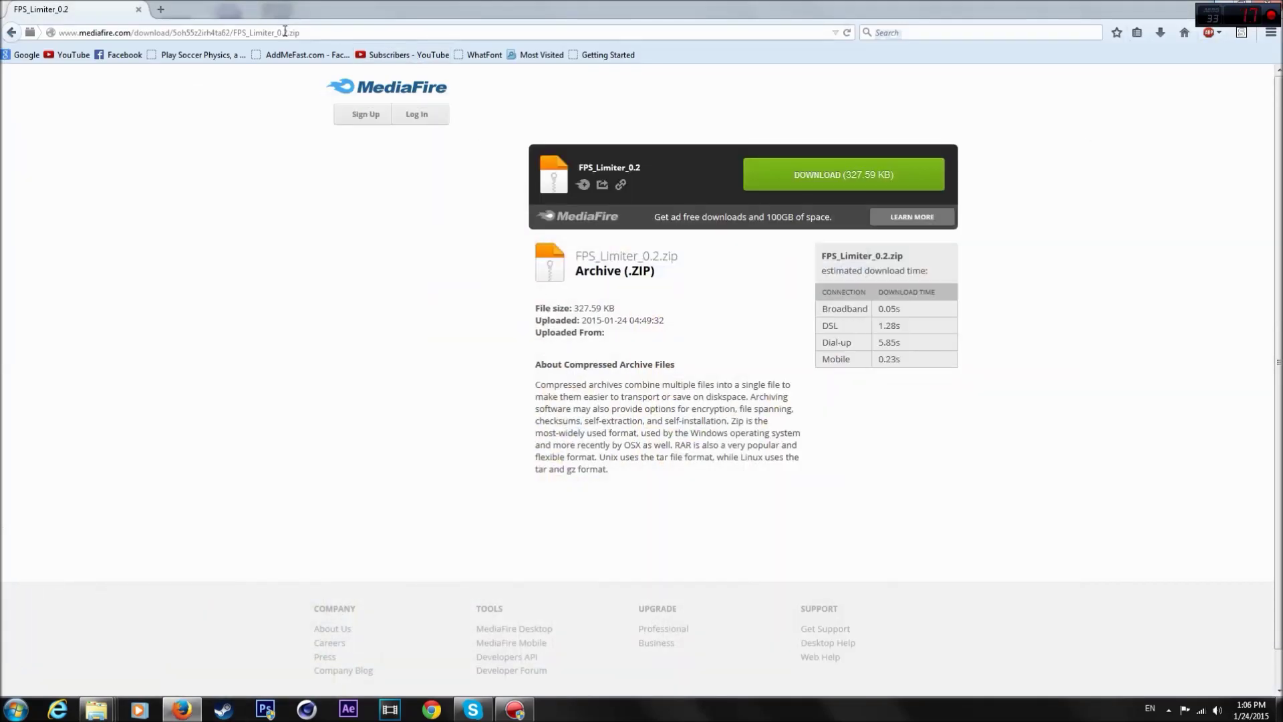
Download FPS_Limiter_0.2.zip from MediaFire and show Firefox's full downloads library.
{"action": "left_click", "coordinate": [285, 31]}
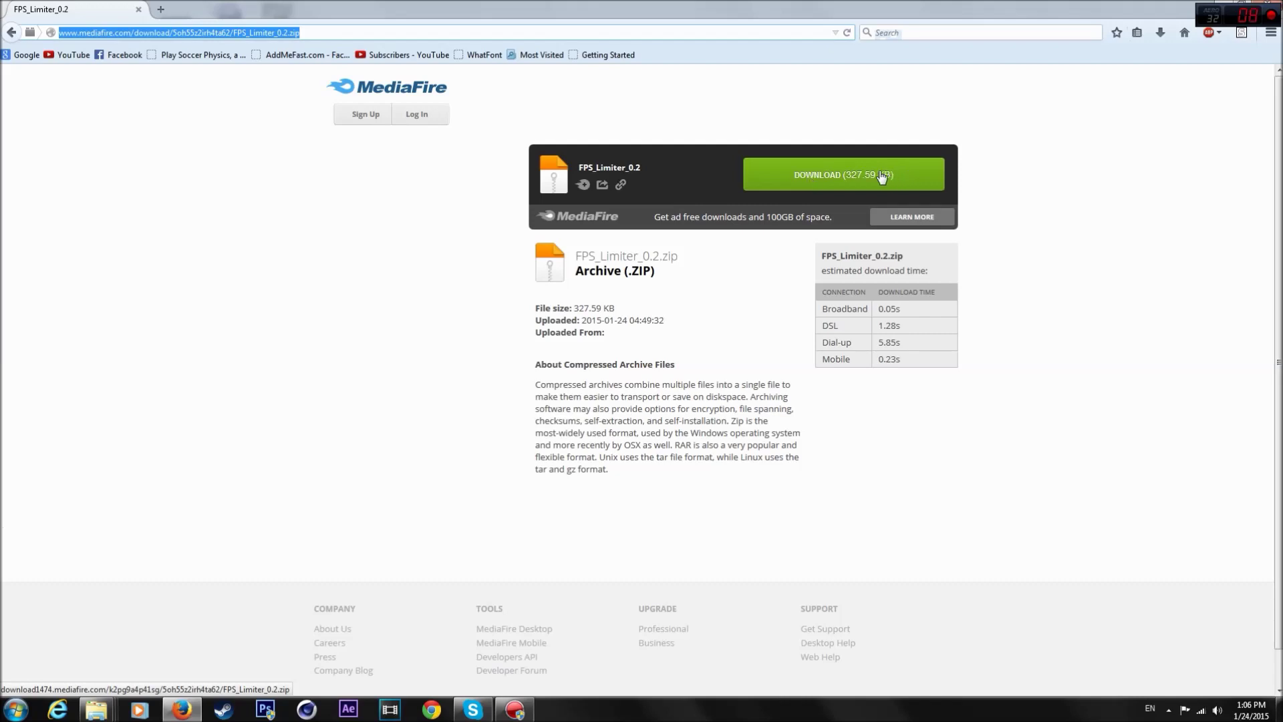
{"action": "left_click", "coordinate": [1161, 33]}
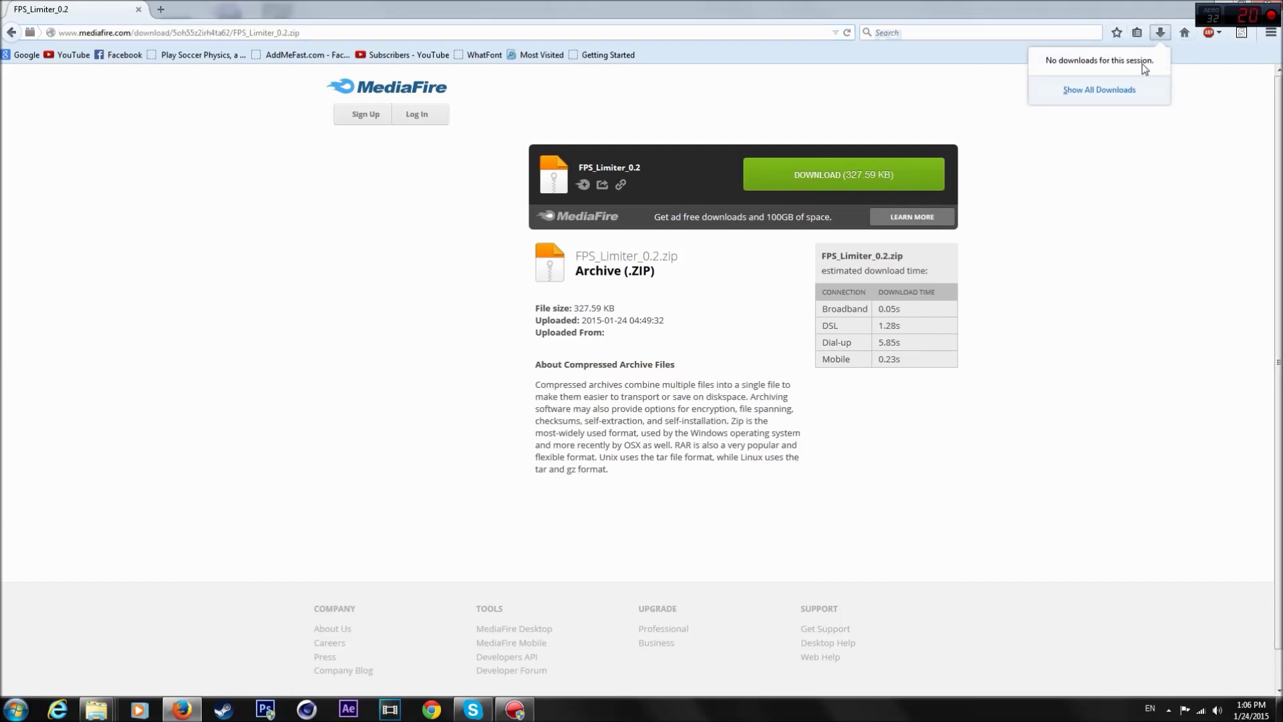
{"action": "left_click", "coordinate": [1122, 97]}
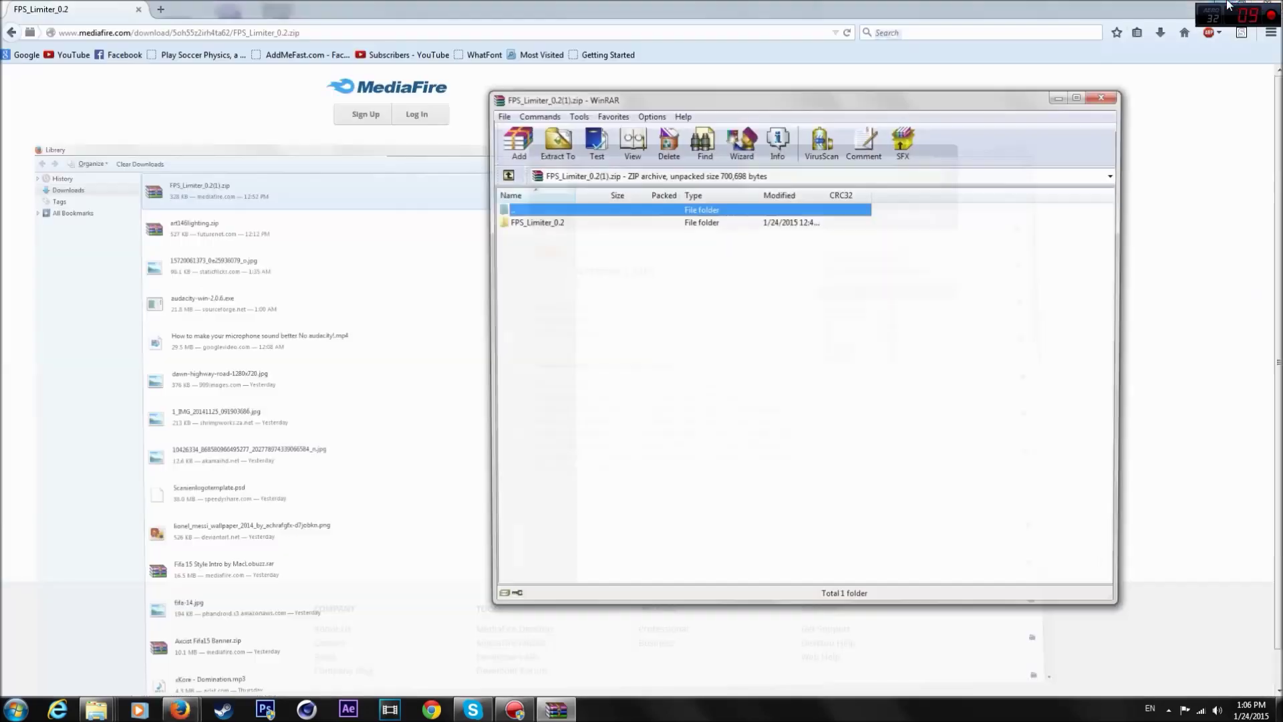
Extract FPS_Limiter_0.2 from the zip to the Desktop, overwriting existing files, then close WinRAR.
{"action": "left_click", "coordinate": [531, 221]}
{"action": "left_click", "coordinate": [553, 141]}
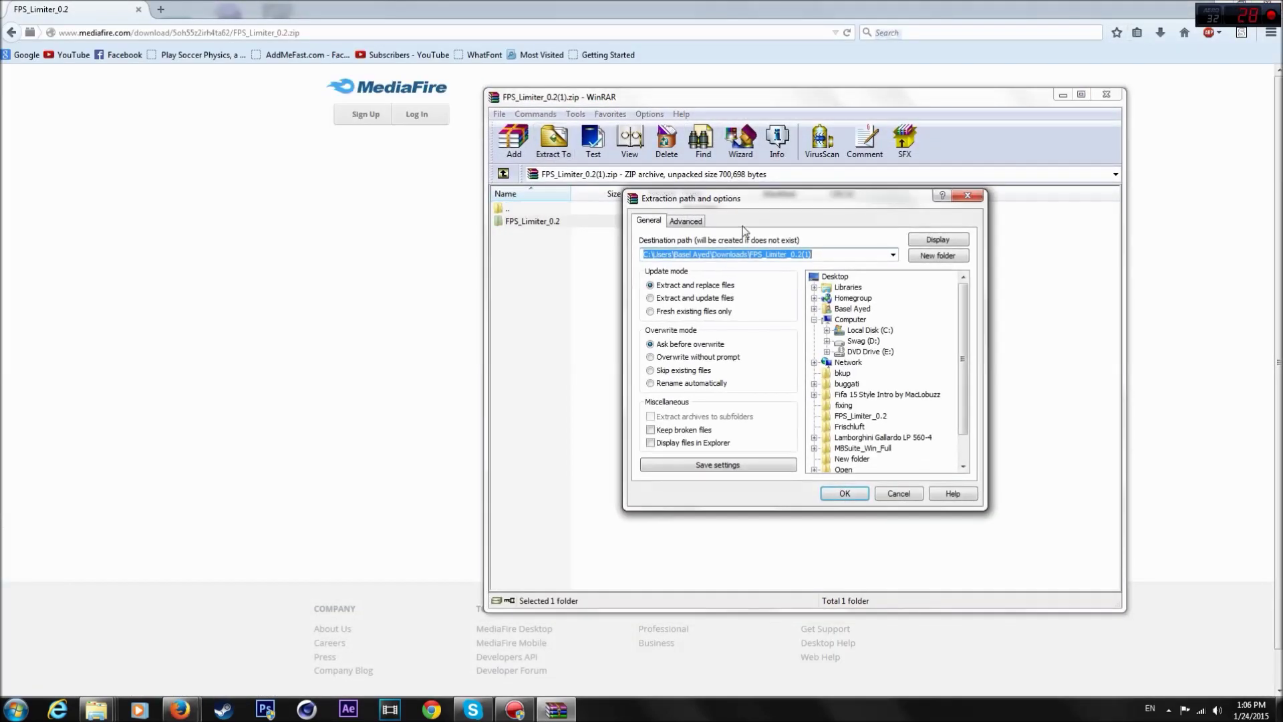
{"action": "left_click", "coordinate": [834, 276]}
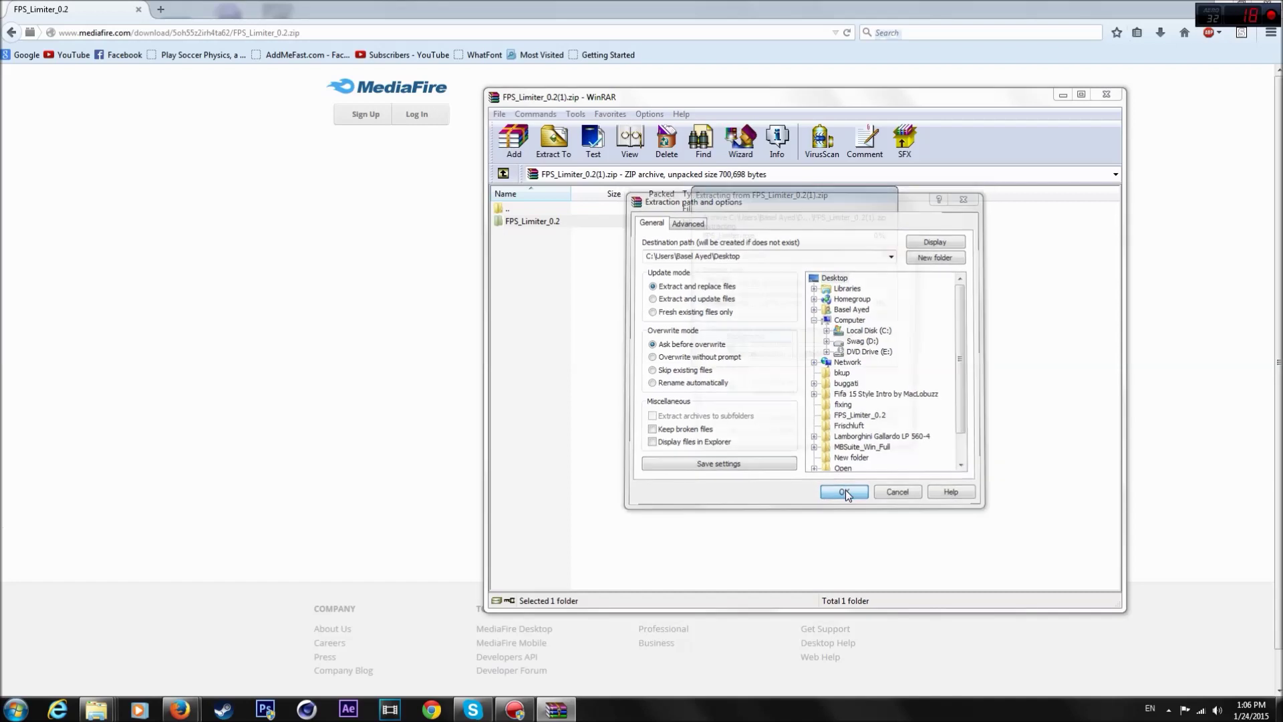
{"action": "left_click", "coordinate": [844, 491]}
{"action": "left_click", "coordinate": [793, 422]}
{"action": "left_click", "coordinate": [1106, 94]}
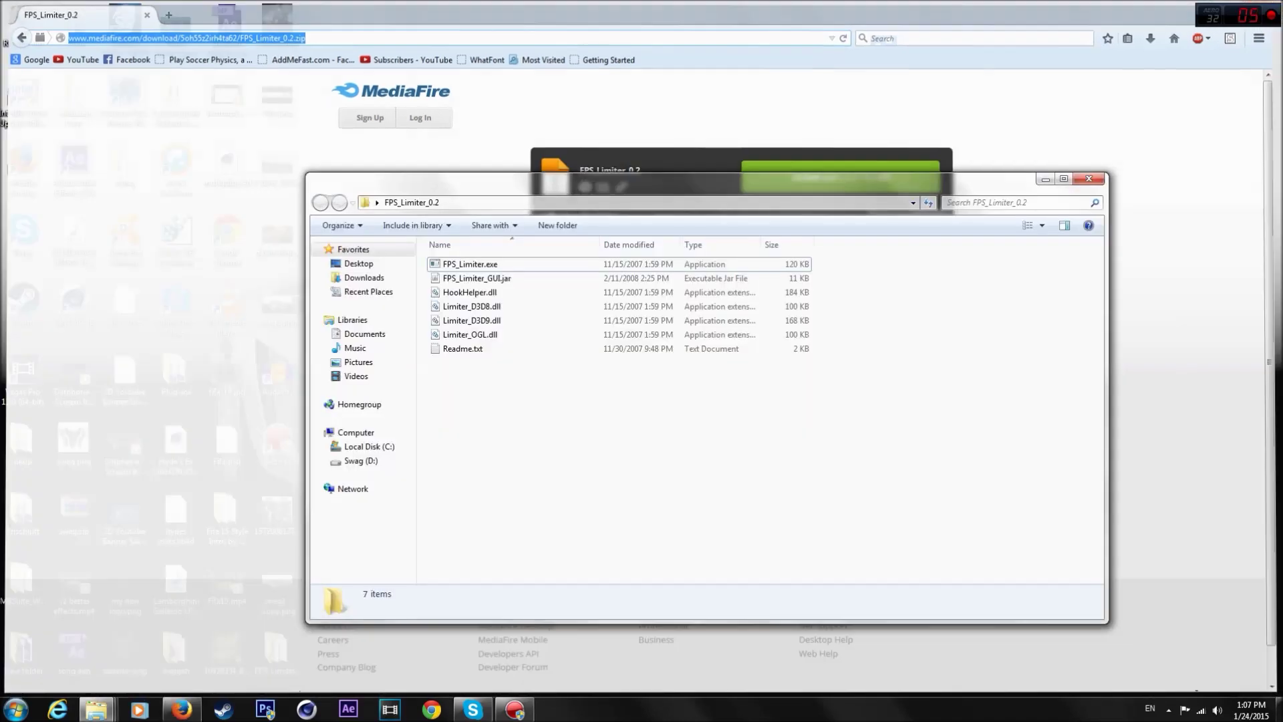
Minimize Firefox, maximize the FPS_Limiter_0.2 folder window and run FPS_Limiter_GUI.jar.
{"action": "left_click", "coordinate": [1225, 7]}
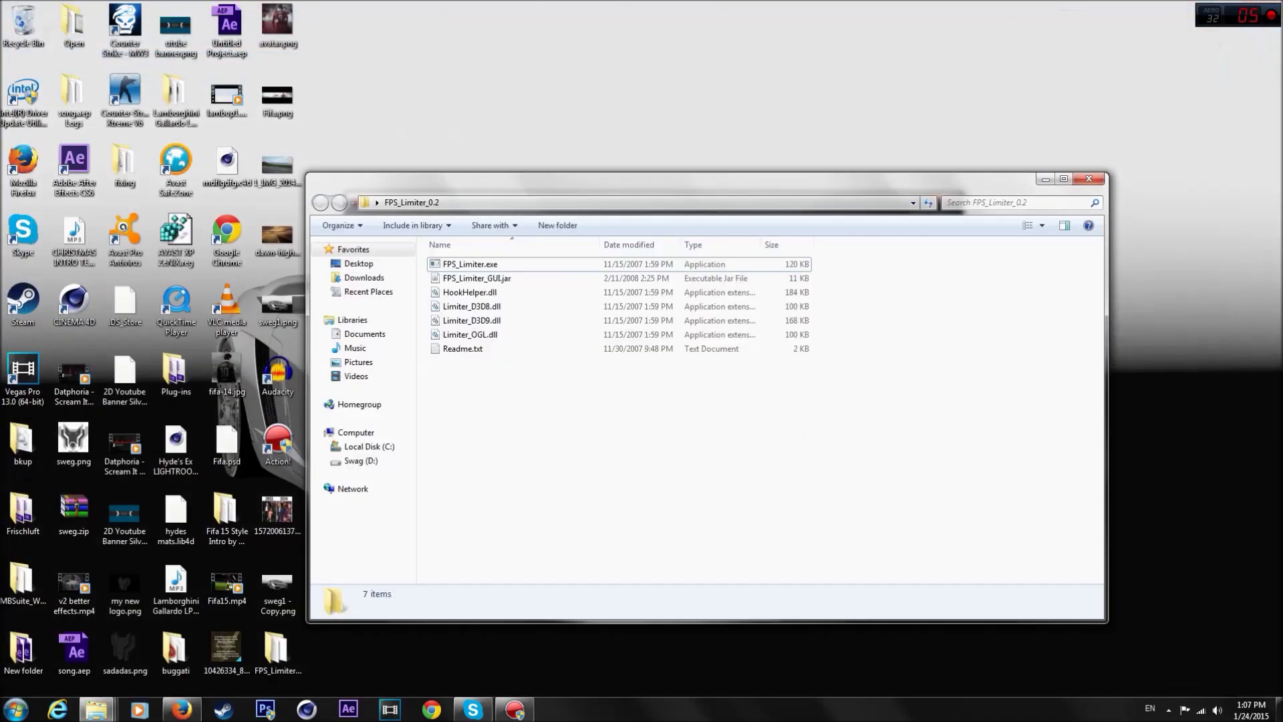
{"action": "double_click", "coordinate": [631, 182]}
{"action": "left_click_drag", "start_coordinate": [570, 337], "coordinate": [348, 374]}
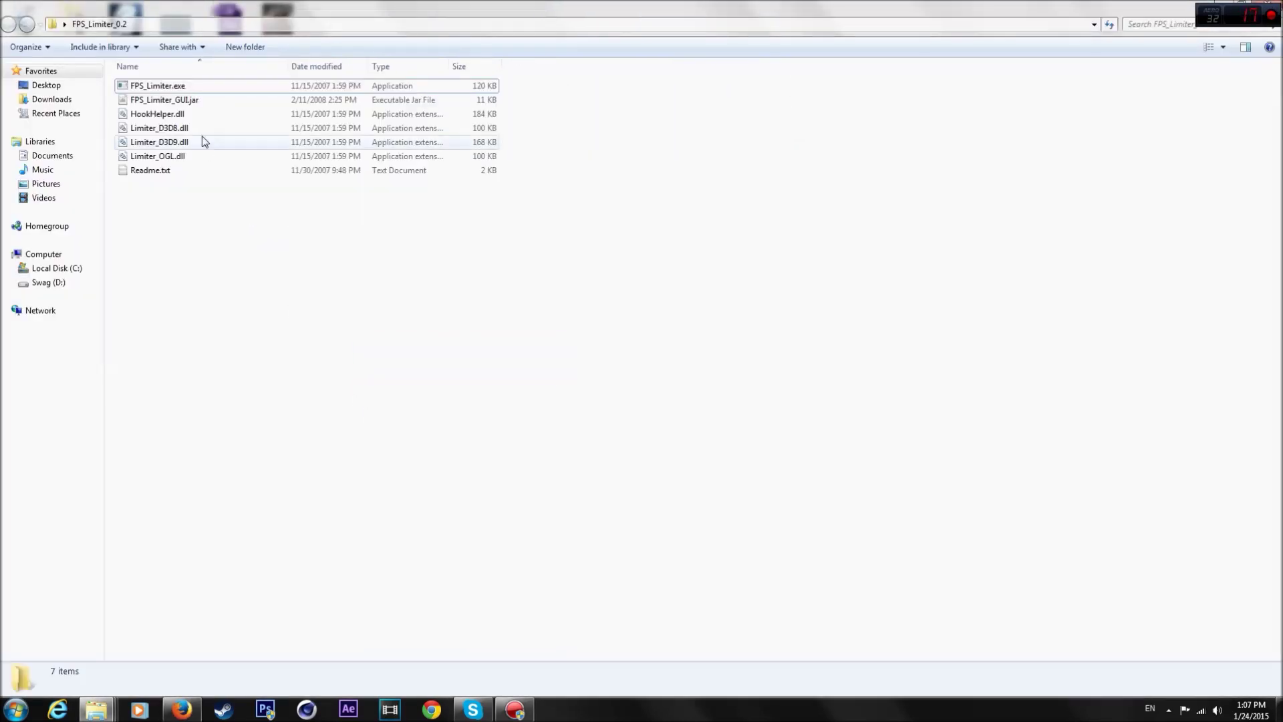
{"action": "double_click", "coordinate": [182, 102]}
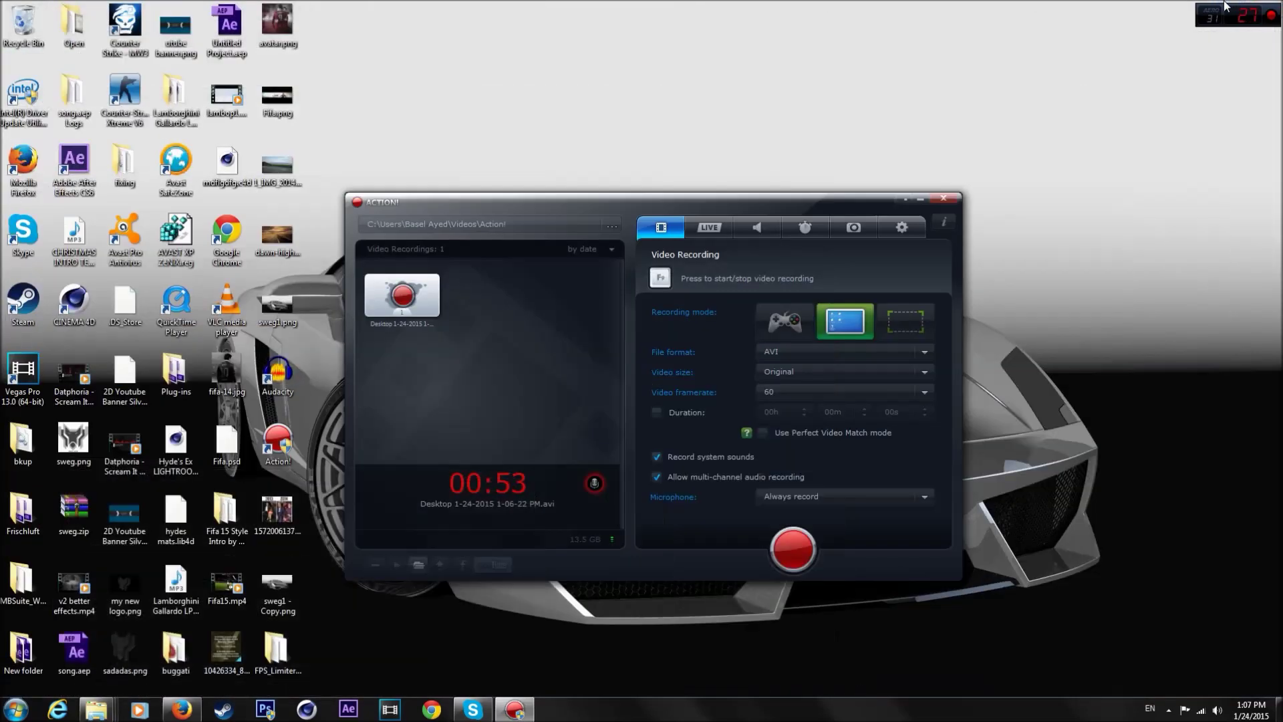
Close the Action! window and set the limiter's renderer to D3D8.
{"action": "left_click", "coordinate": [905, 199]}
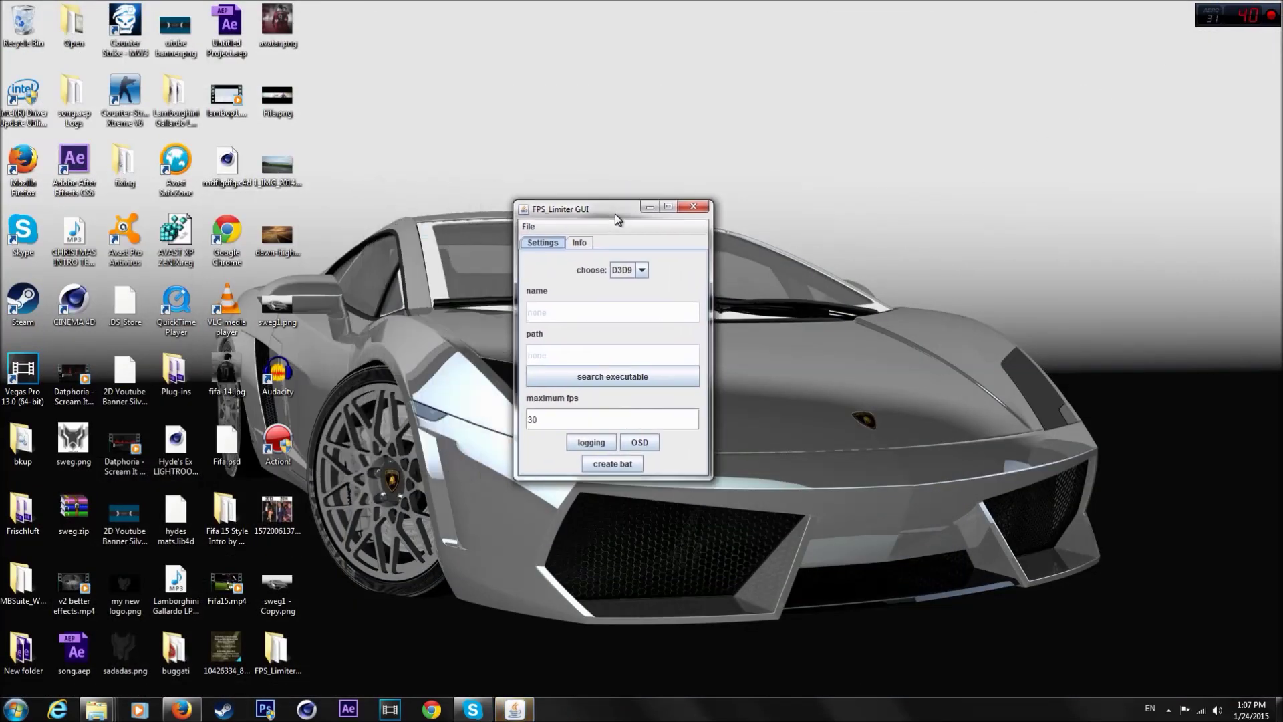
{"action": "left_click", "coordinate": [673, 277]}
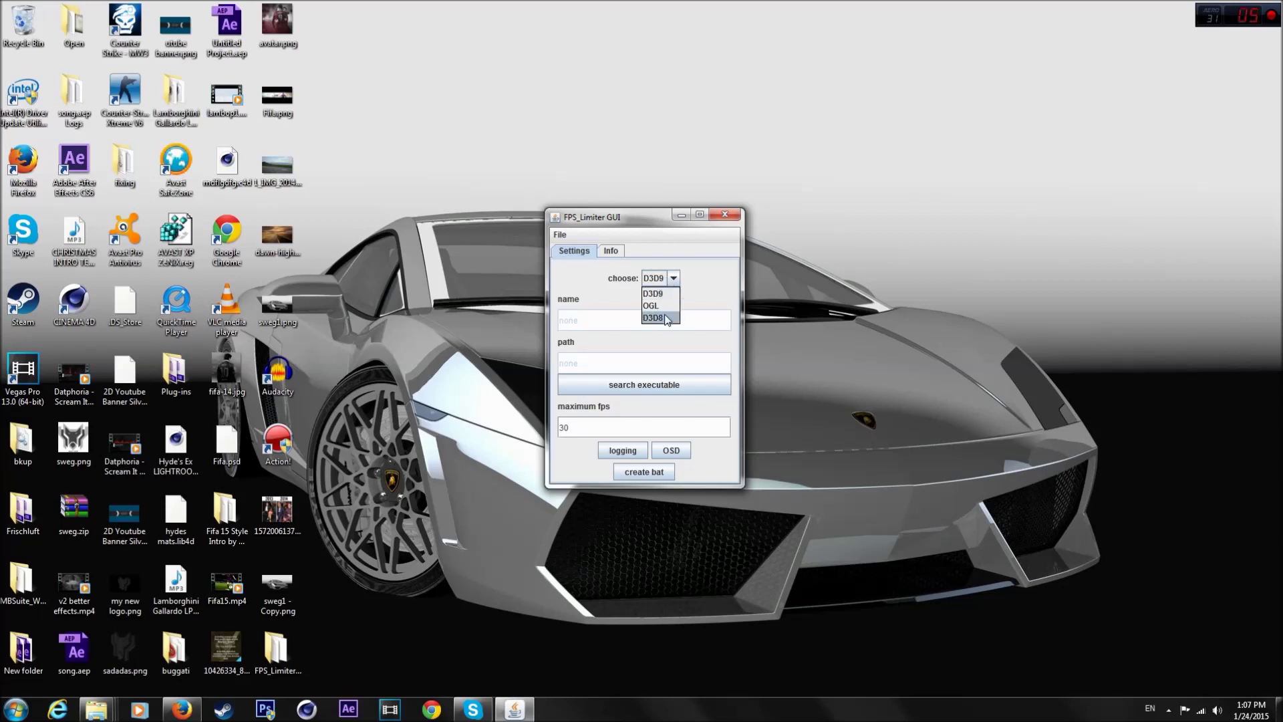
{"action": "left_click", "coordinate": [666, 320]}
{"action": "left_click", "coordinate": [618, 386]}
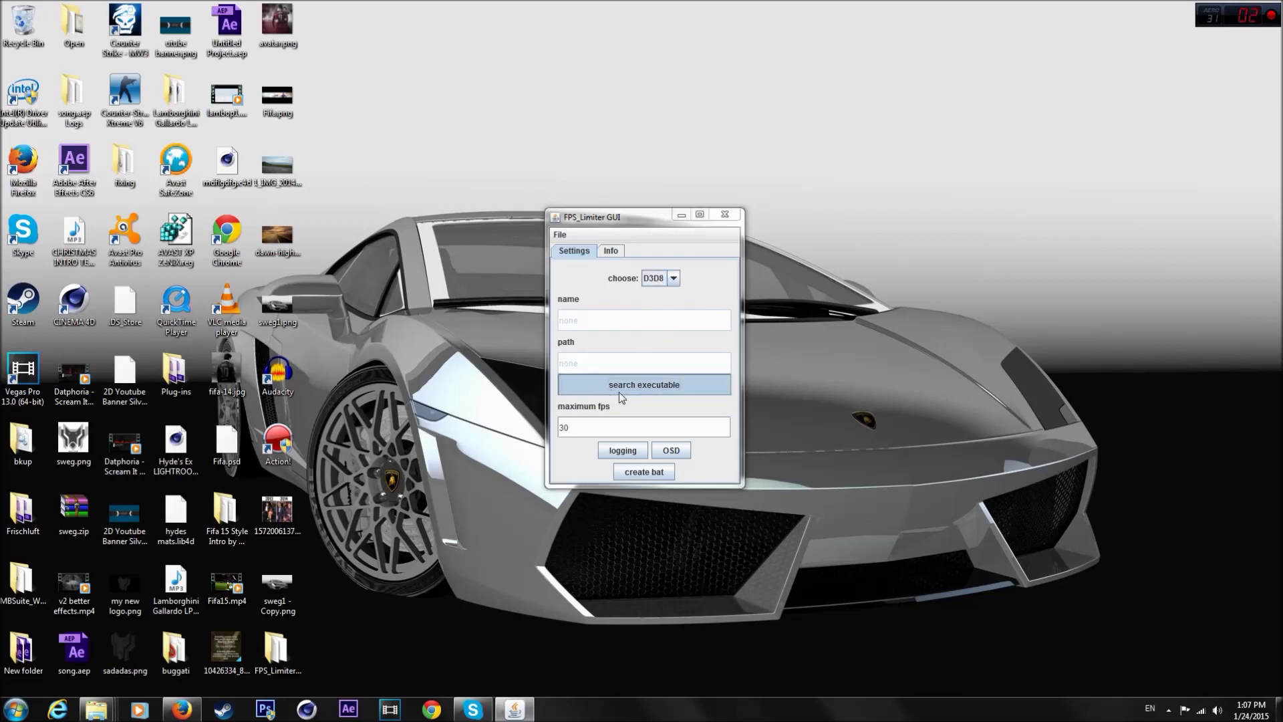
{"action": "left_click", "coordinate": [741, 286]}
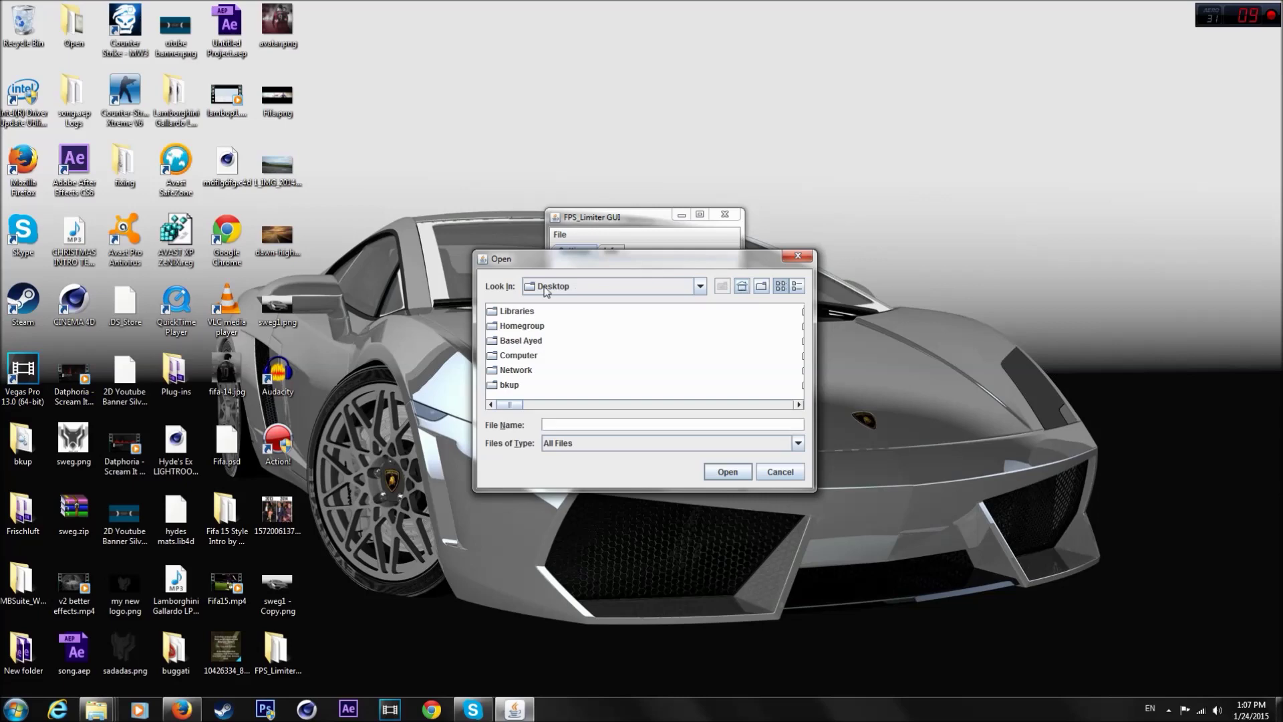
{"action": "left_click_drag", "start_coordinate": [538, 265], "coordinate": [62, 42]}
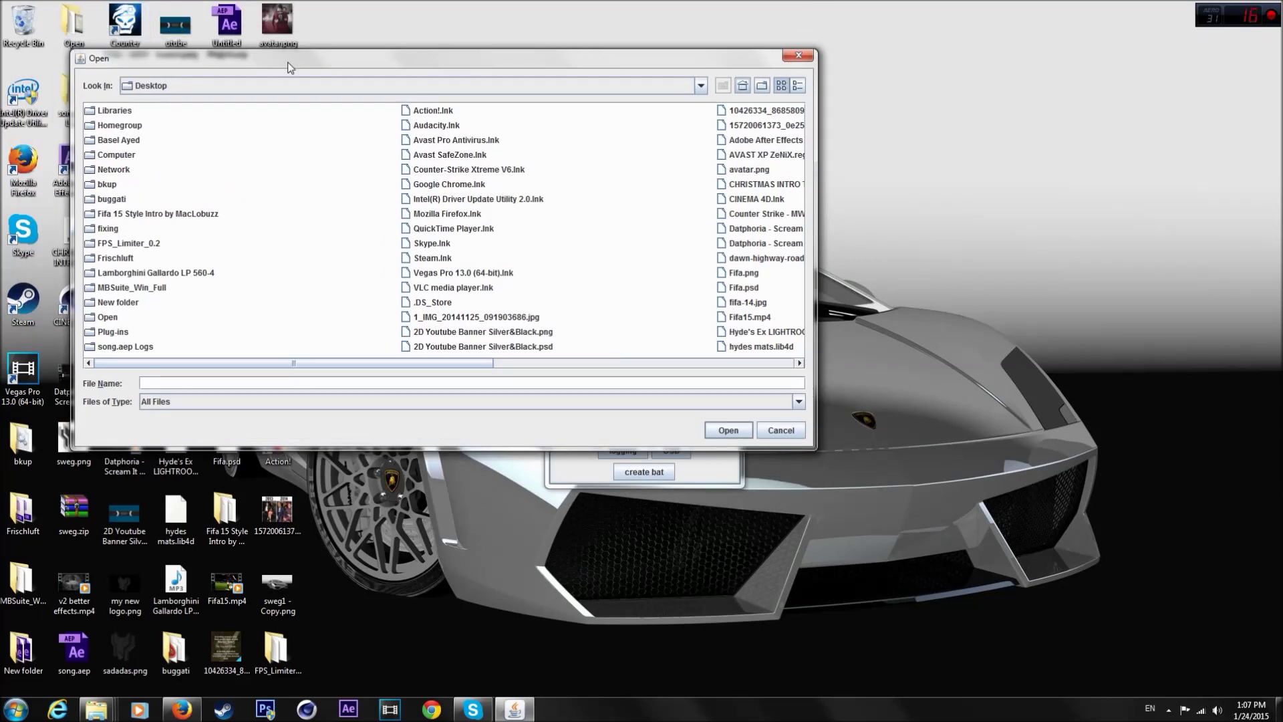
{"action": "left_click_drag", "start_coordinate": [584, 53], "coordinate": [914, 190]}
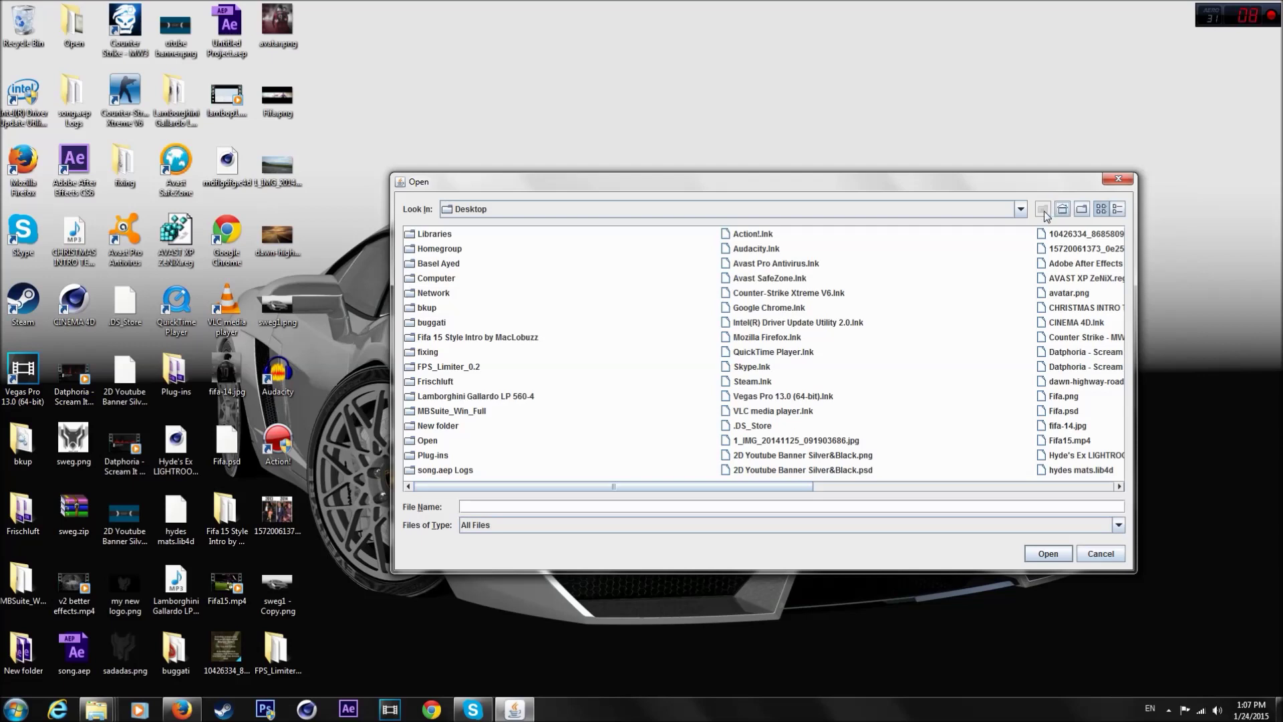
{"action": "double_click", "coordinate": [424, 280]}
{"action": "left_click", "coordinate": [432, 248]}
{"action": "double_click", "coordinate": [433, 247]}
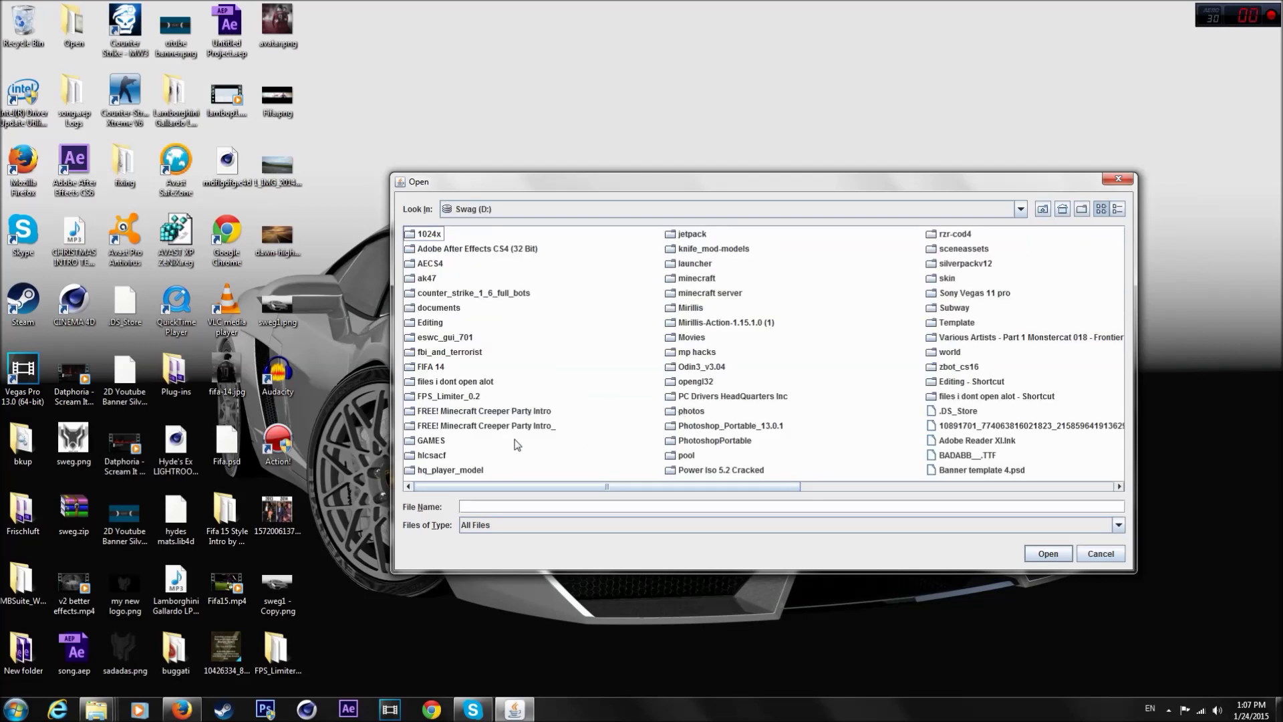
{"action": "double_click", "coordinate": [419, 366]}
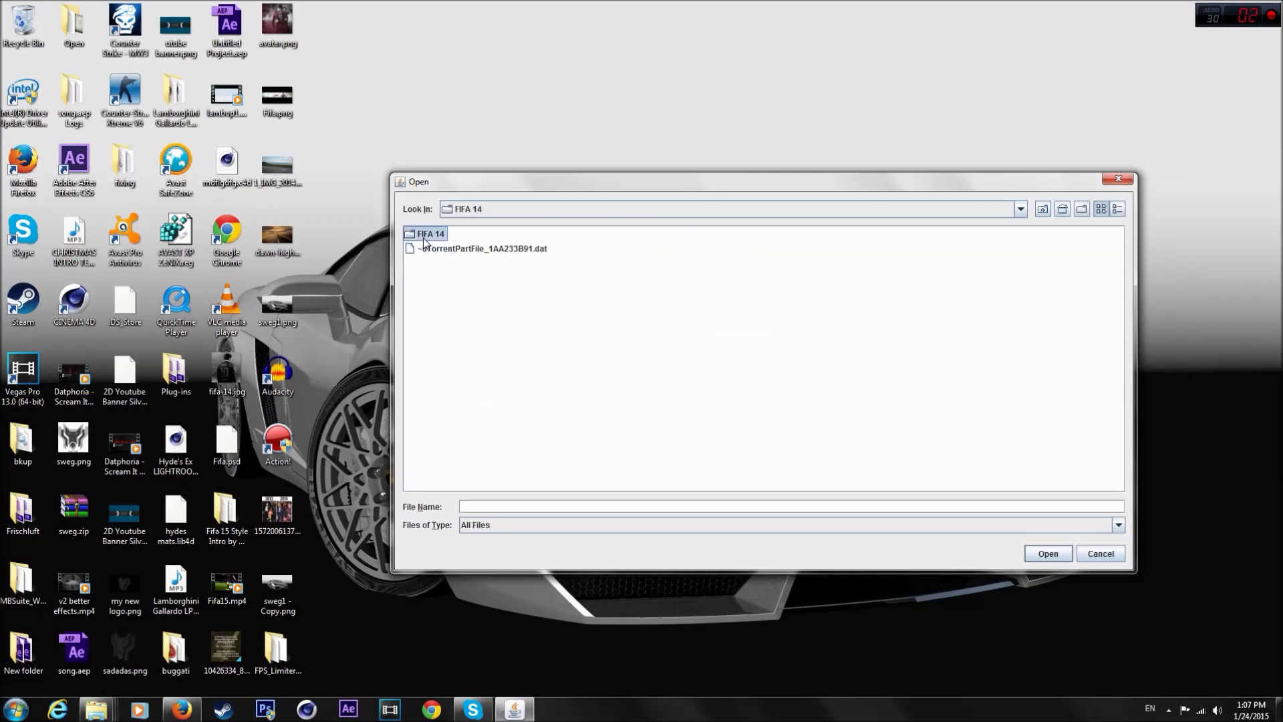
{"action": "double_click", "coordinate": [414, 278]}
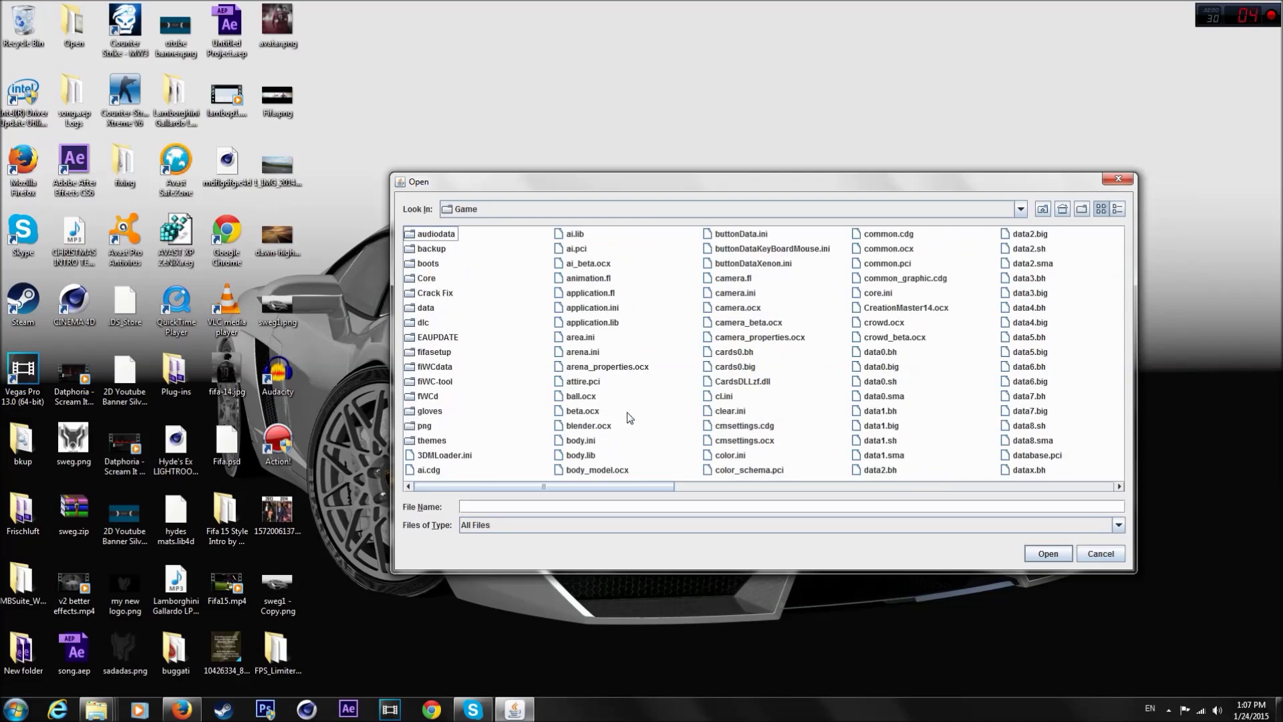
{"action": "left_click_drag", "start_coordinate": [654, 484], "coordinate": [877, 483]}
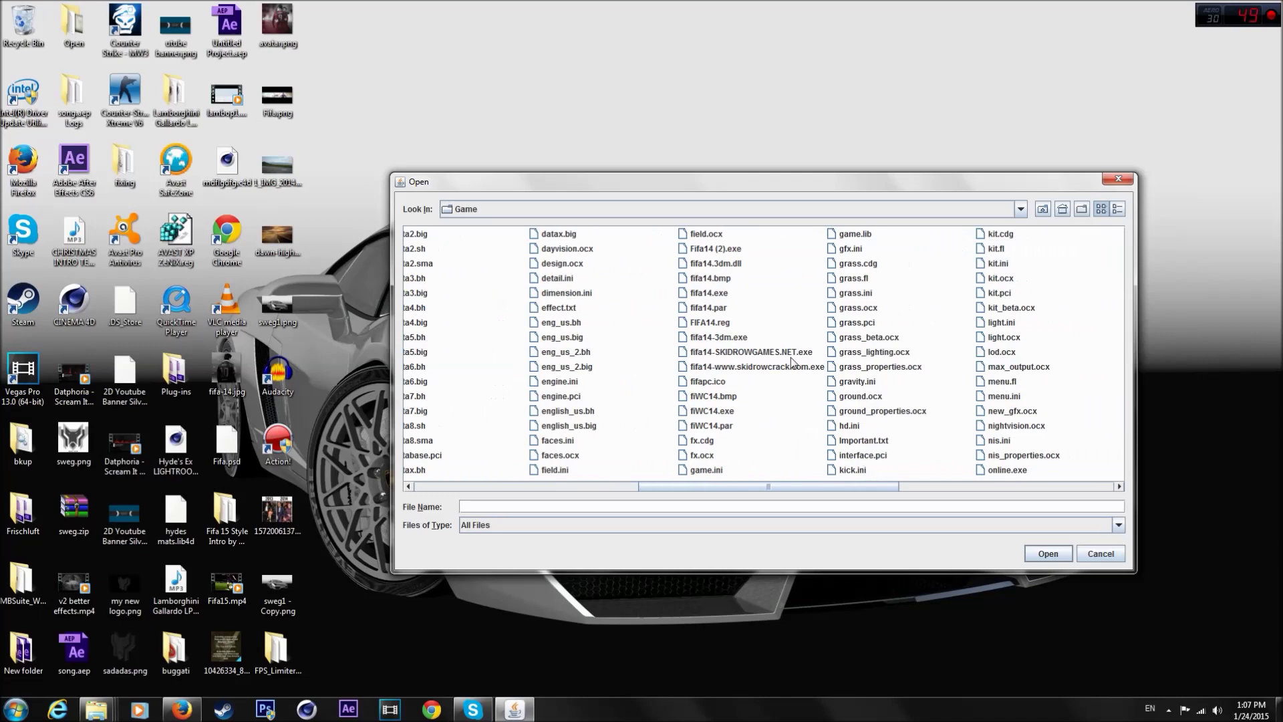
{"action": "double_click", "coordinate": [785, 367]}
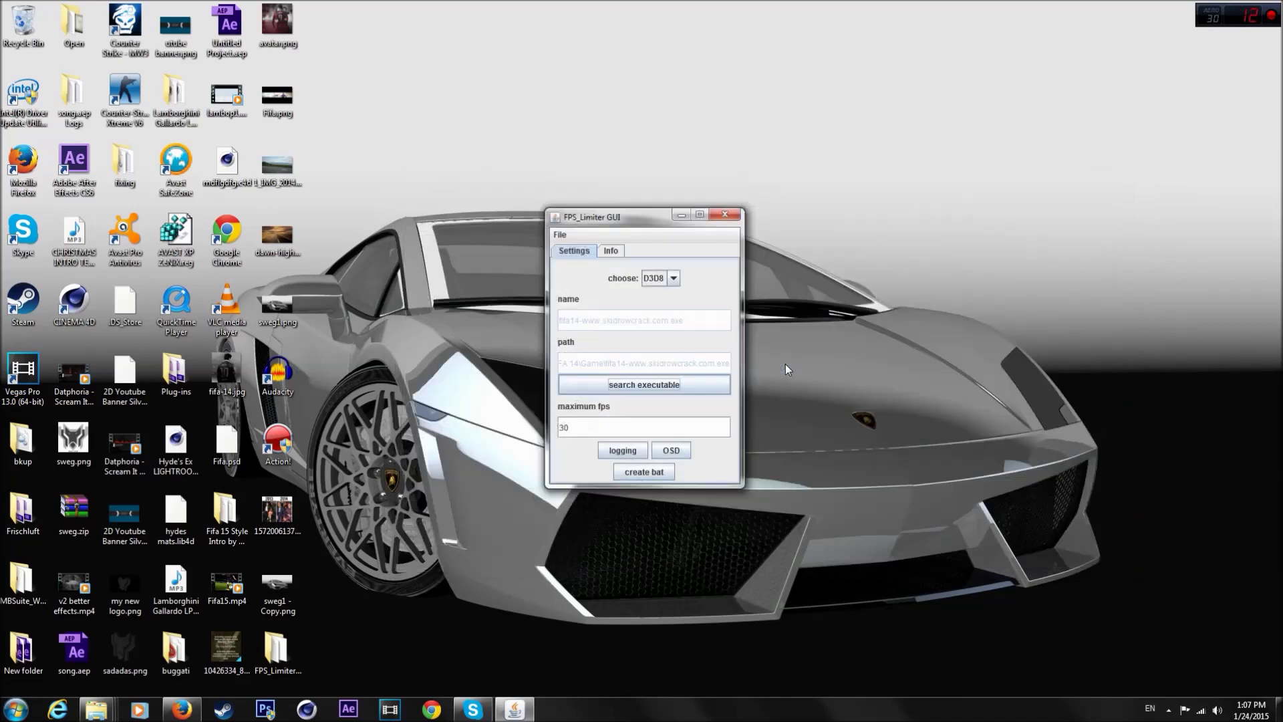
Change maximum fps from 30 to 60, create the bat file, and close FPS_Limiter GUI.
{"action": "double_click", "coordinate": [583, 426]}
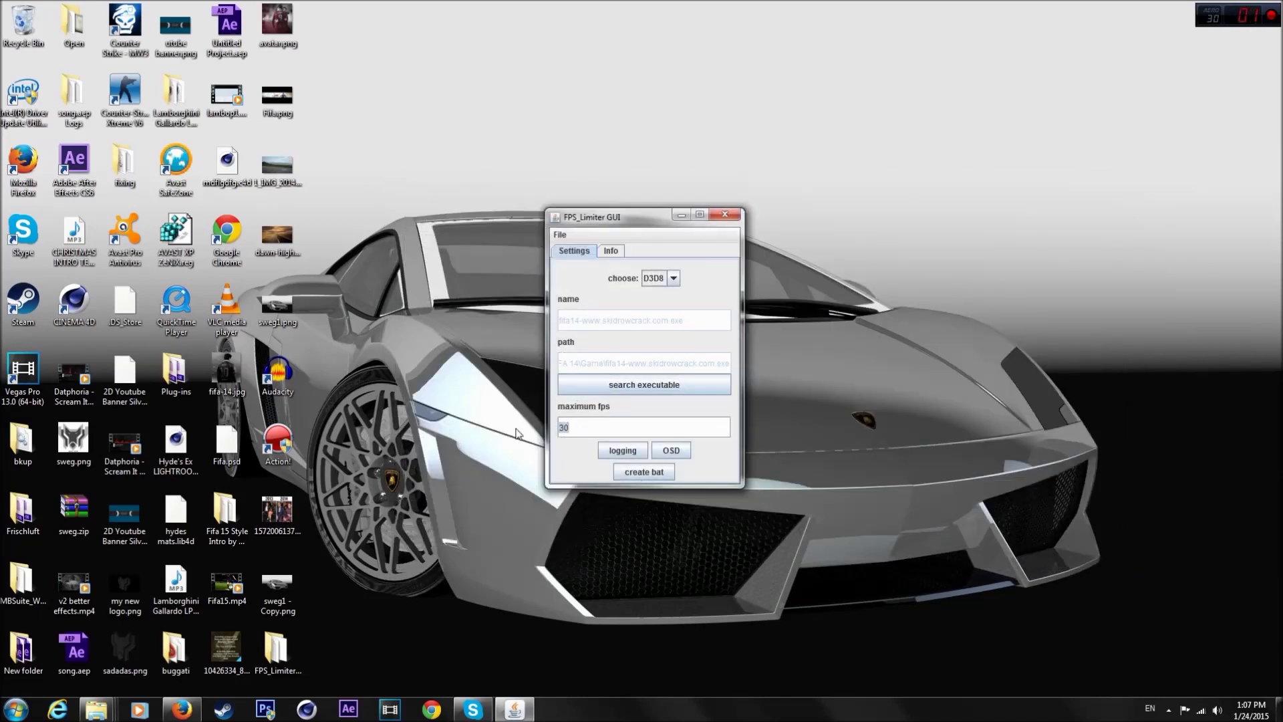
{"action": "type", "text": "60"}
{"action": "left_click", "coordinate": [660, 475]}
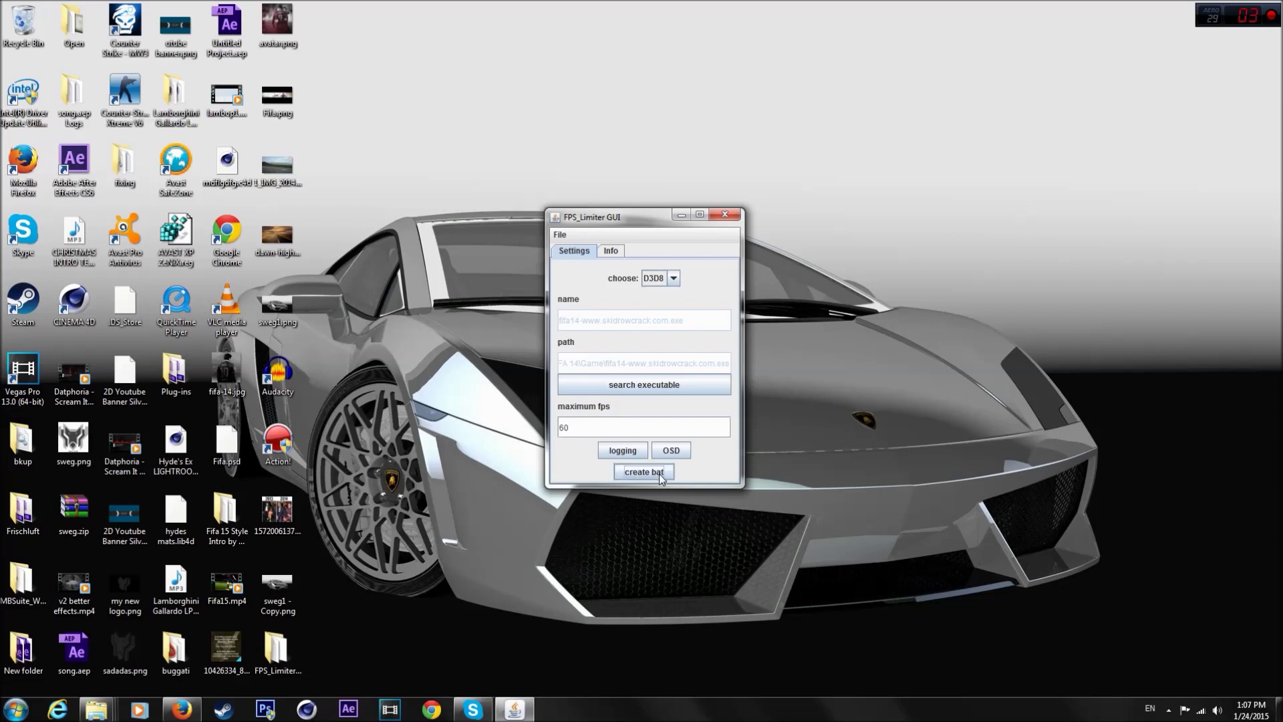
{"action": "left_click", "coordinate": [724, 215]}
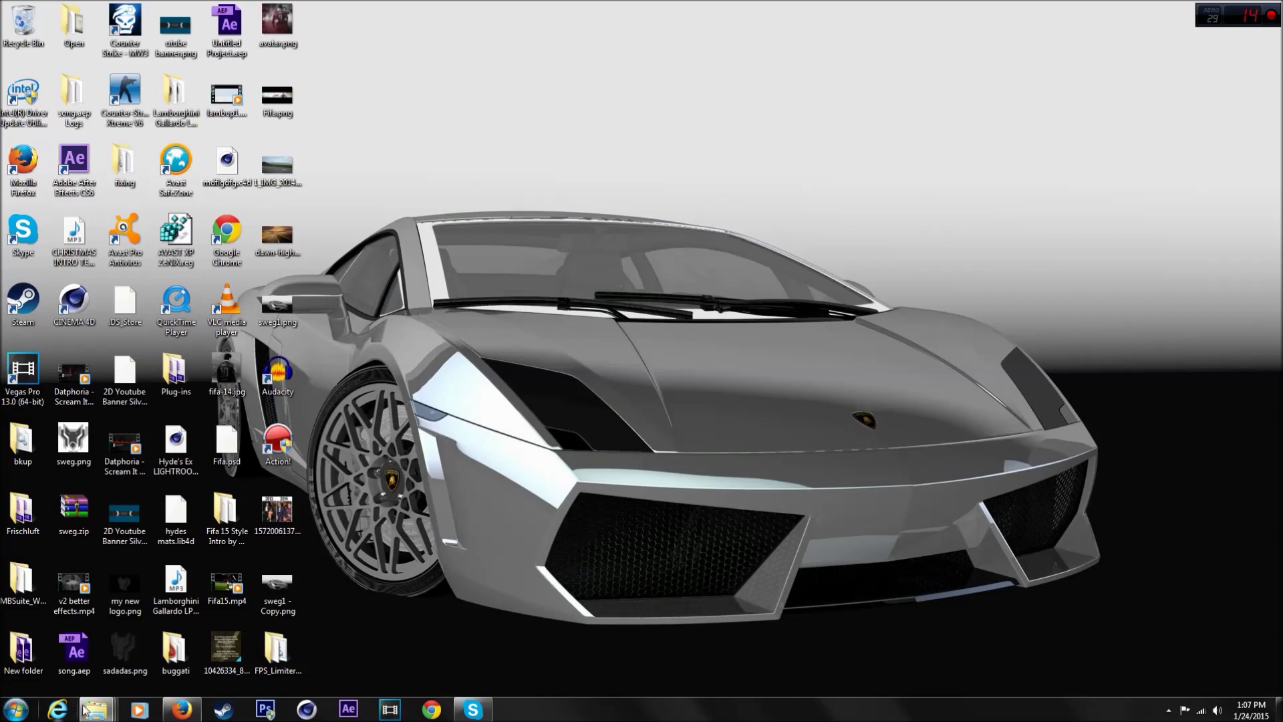
Select the new fifa14 batch file in the FPS_Limiter_0.2 folder.
{"action": "mouse_move", "coordinate": [94, 710]}
{"action": "left_click", "coordinate": [321, 649]}
{"action": "left_click_drag", "start_coordinate": [250, 428], "coordinate": [541, 541]}
{"action": "left_click_drag", "start_coordinate": [528, 85], "coordinate": [691, 87]}
Launch fifaconfig.exe from the fifasetup folder and move the FIFA 14 launcher right.
{"action": "mouse_move", "coordinate": [99, 707]}
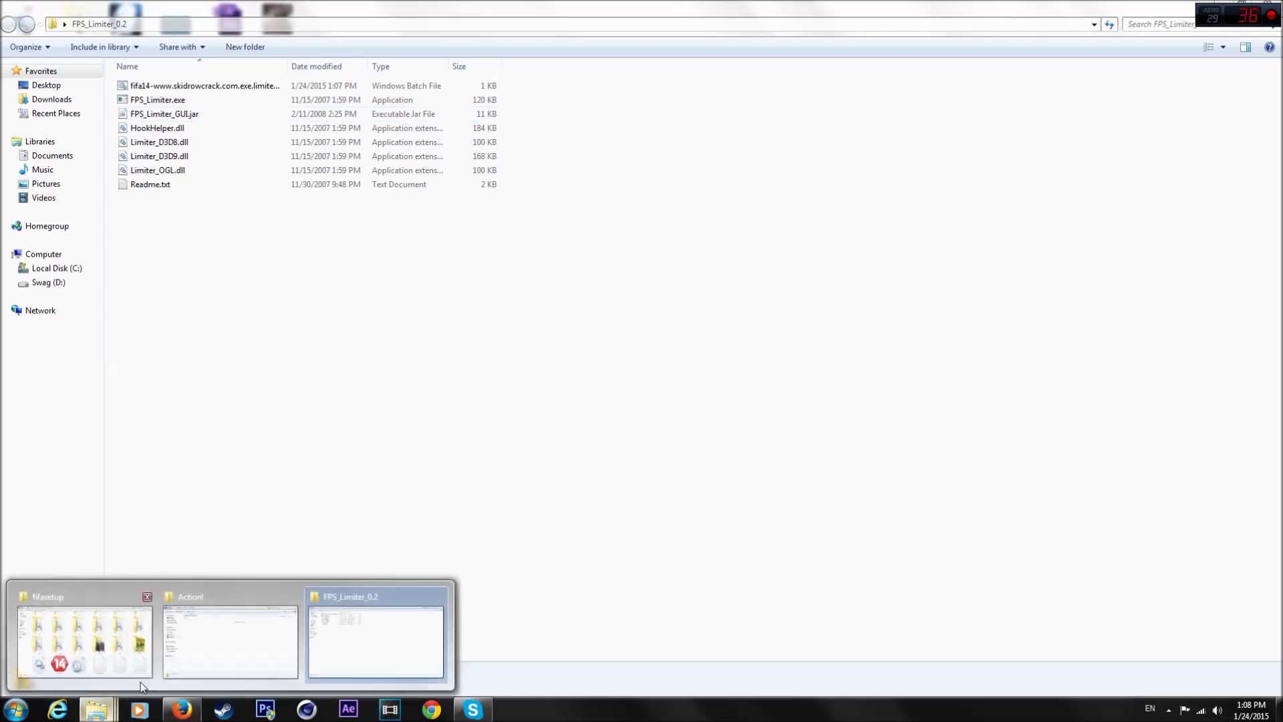
{"action": "left_click", "coordinate": [137, 641]}
{"action": "double_click", "coordinate": [463, 536]}
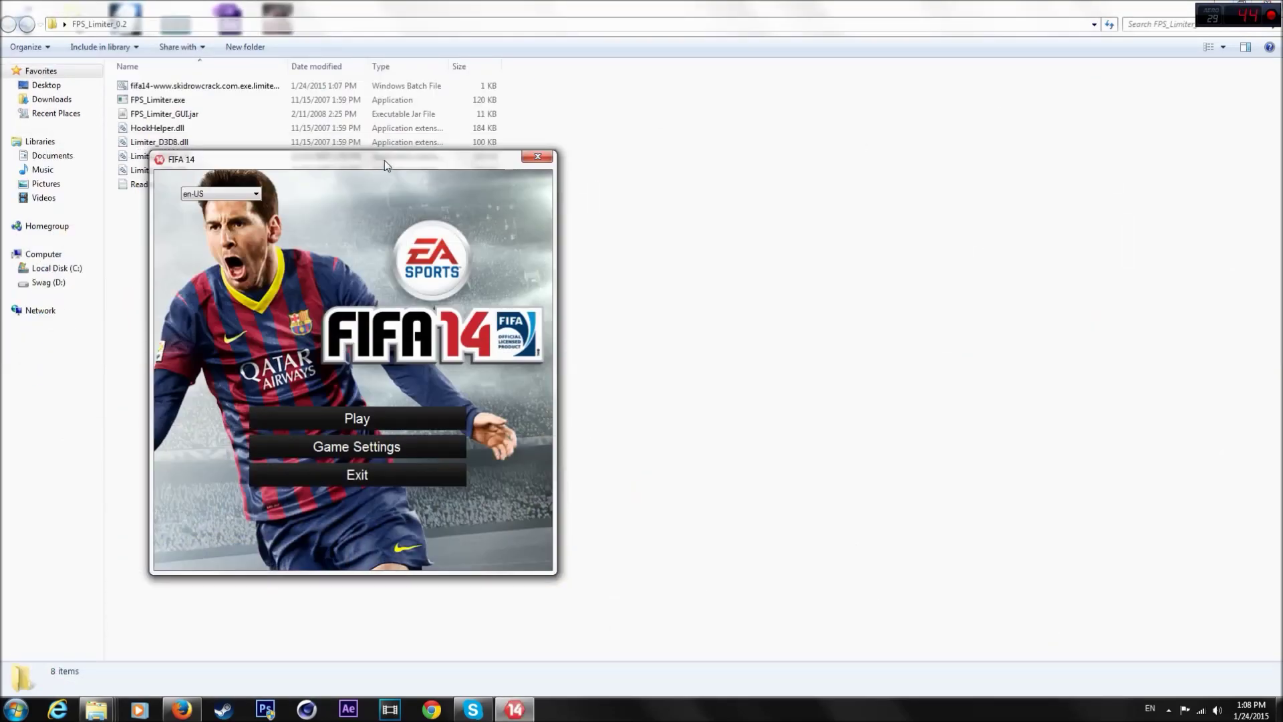
{"action": "left_click_drag", "start_coordinate": [384, 159], "coordinate": [972, 97]}
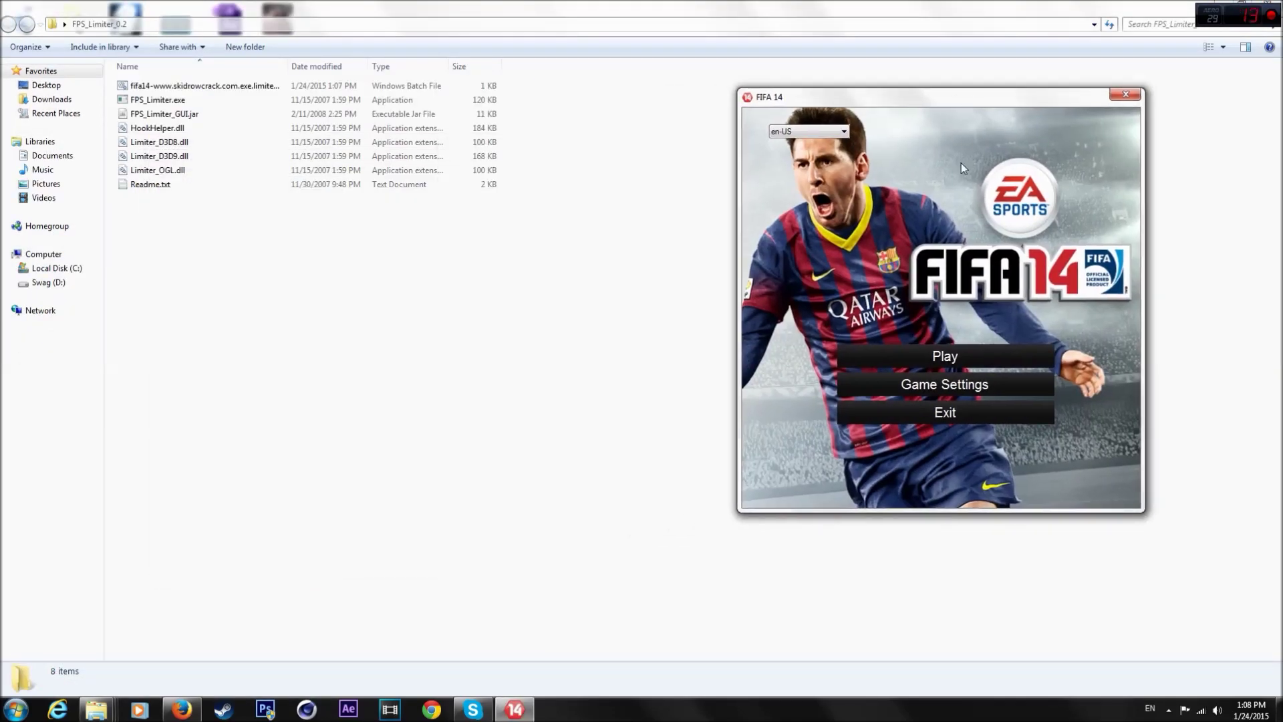
Review FIFA 14 Game Settings (800x600, 60fps lock) and cancel without changes.
{"action": "left_click", "coordinate": [950, 387]}
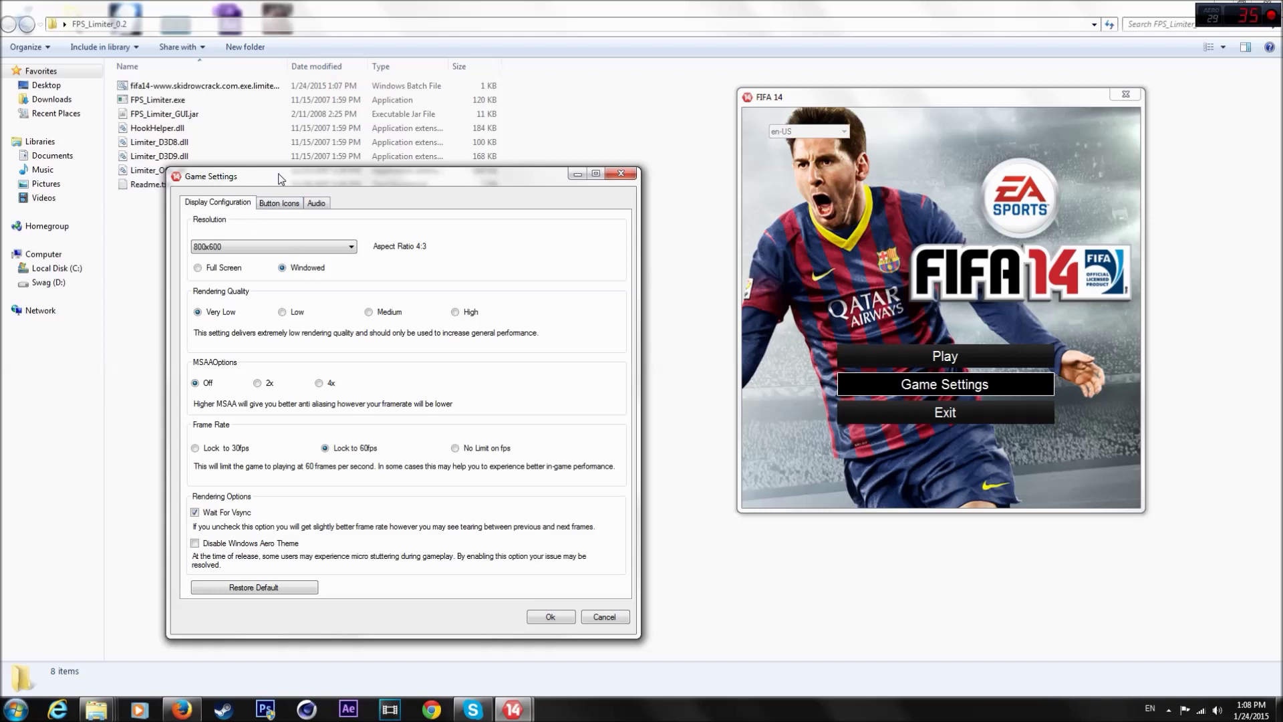
{"action": "left_click_drag", "start_coordinate": [275, 173], "coordinate": [506, 166]}
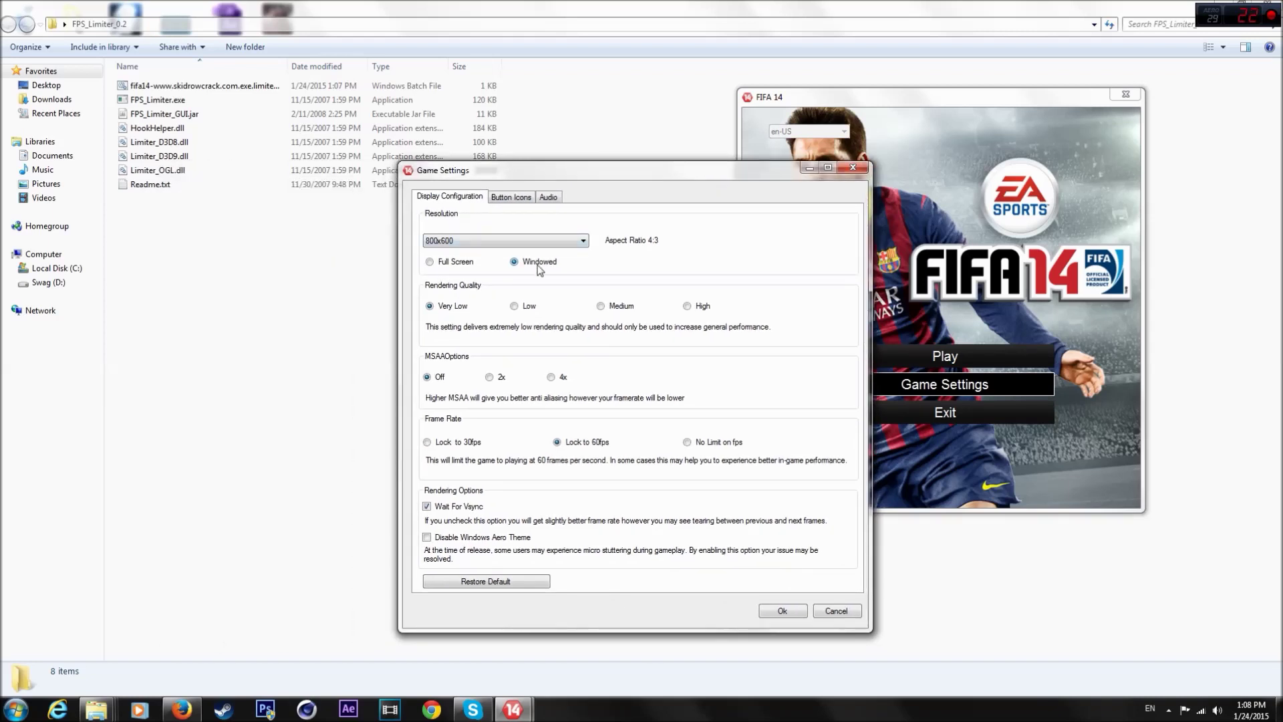
{"action": "left_click", "coordinate": [487, 241]}
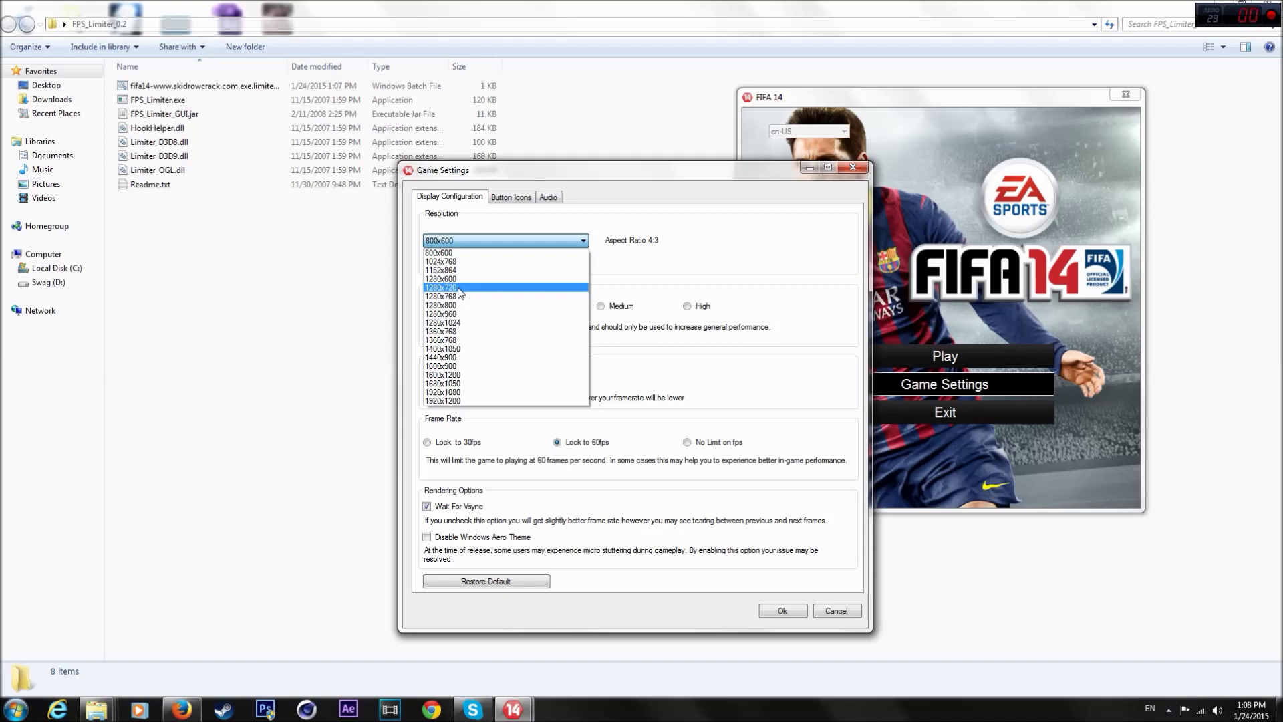
{"action": "left_click", "coordinate": [708, 351]}
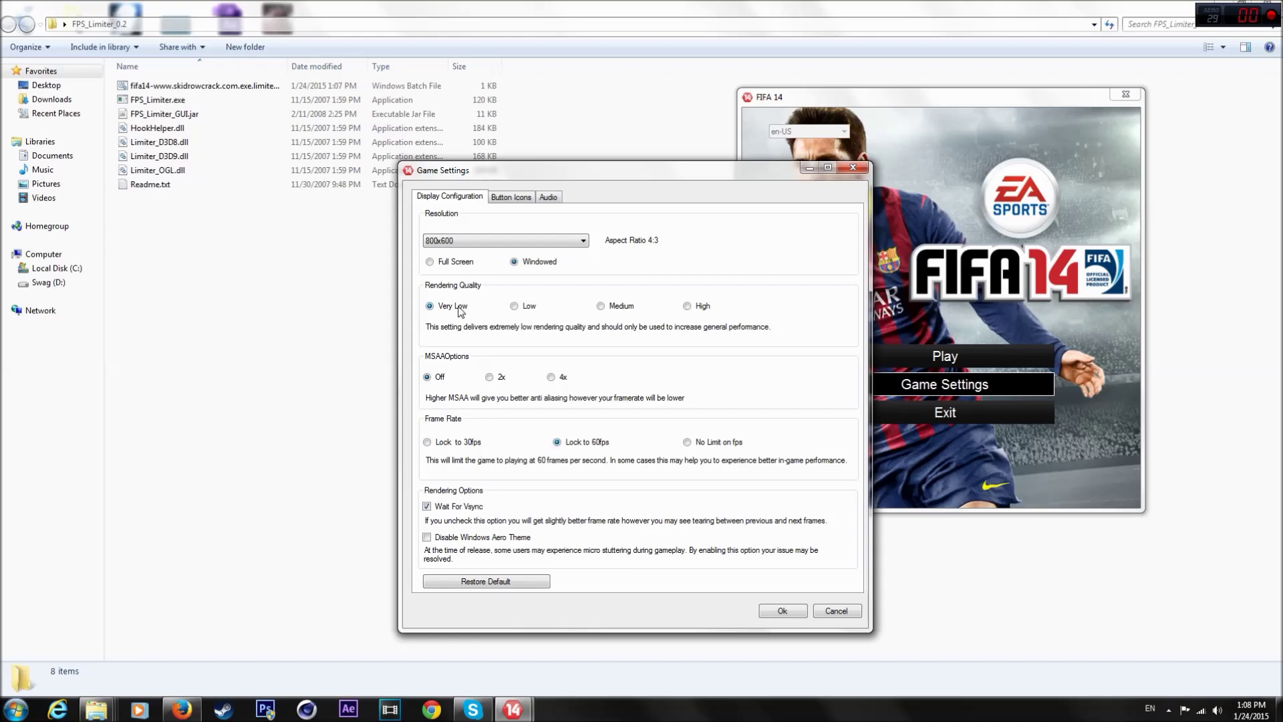
{"action": "left_click", "coordinate": [855, 611]}
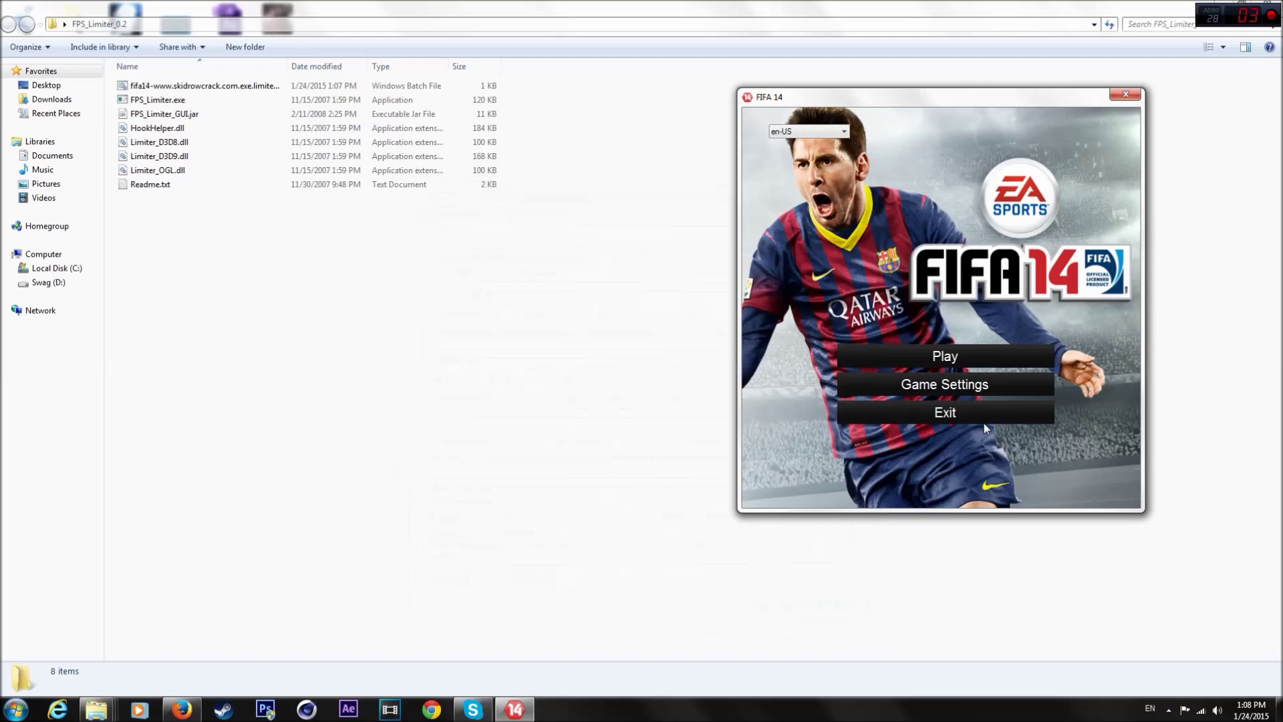
Exit the FIFA 14 launcher, close Firefox, and select the fifa14 batch file.
{"action": "left_click", "coordinate": [984, 418]}
{"action": "left_click_drag", "start_coordinate": [695, 328], "coordinate": [611, 456]}
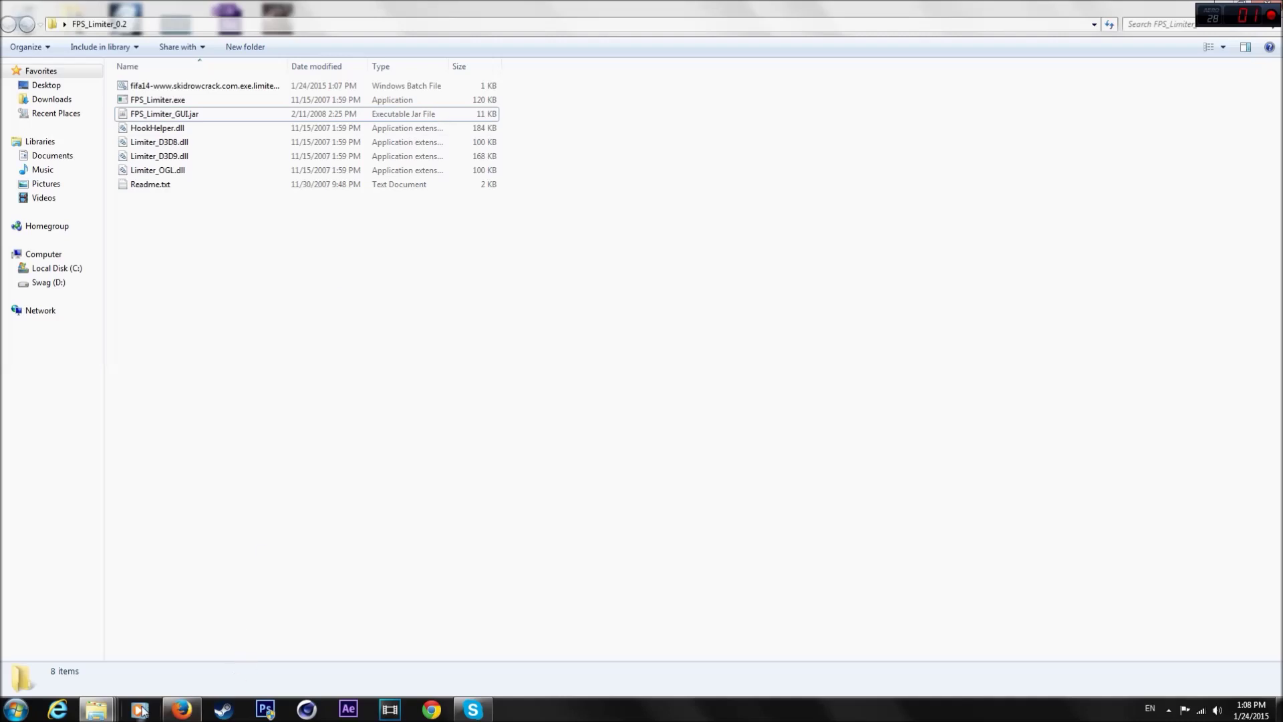
{"action": "left_click", "coordinate": [192, 707]}
{"action": "right_click", "coordinate": [192, 707]}
{"action": "left_click", "coordinate": [208, 676]}
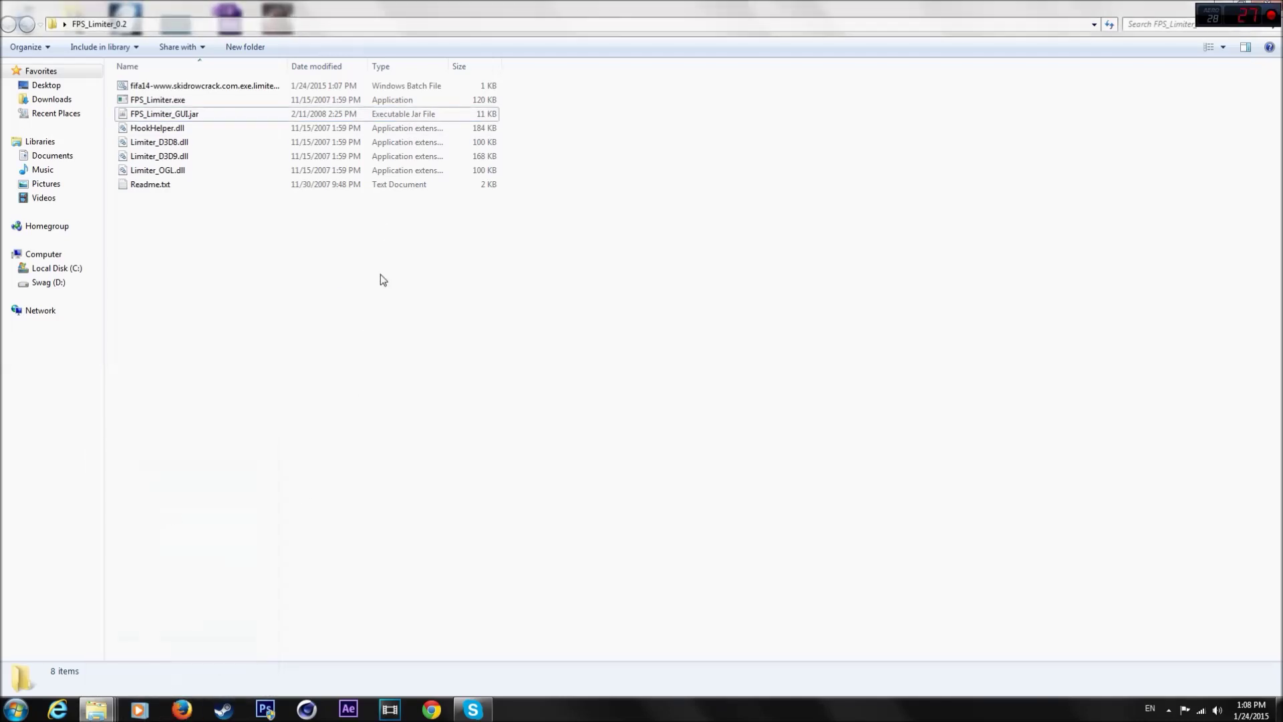
{"action": "left_click", "coordinate": [485, 88]}
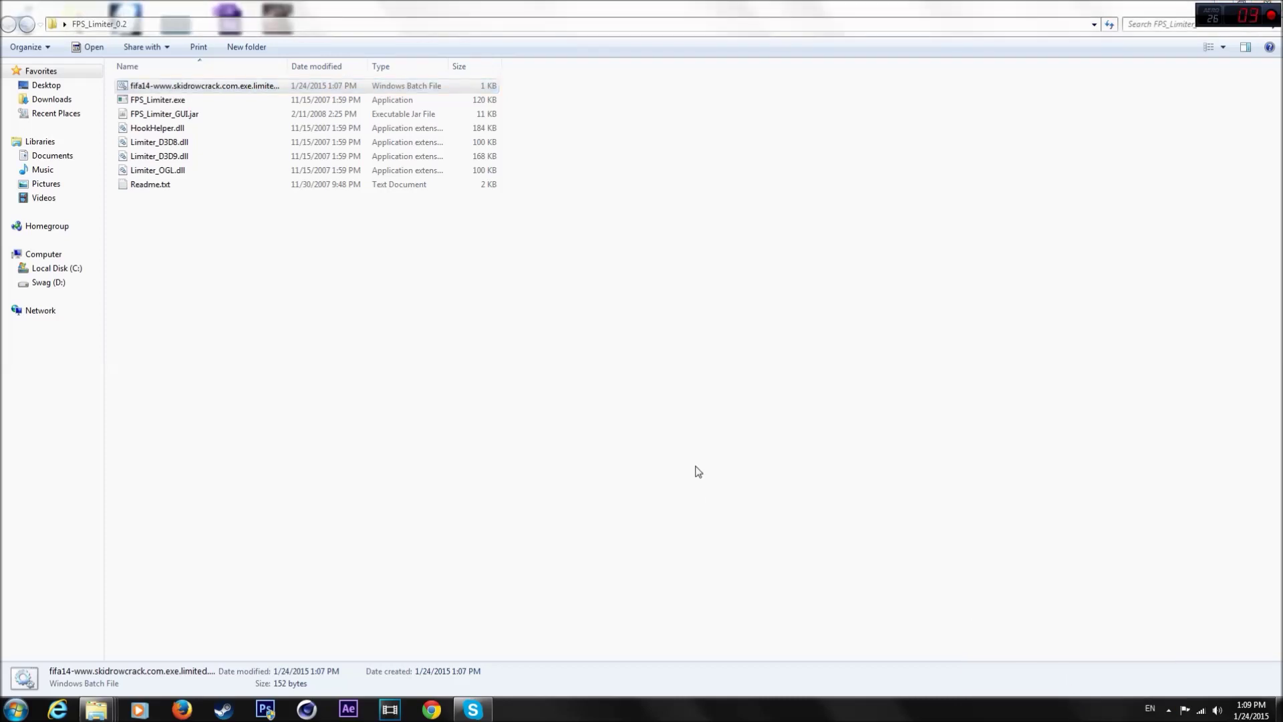
{"action": "left_click", "coordinate": [1168, 710]}
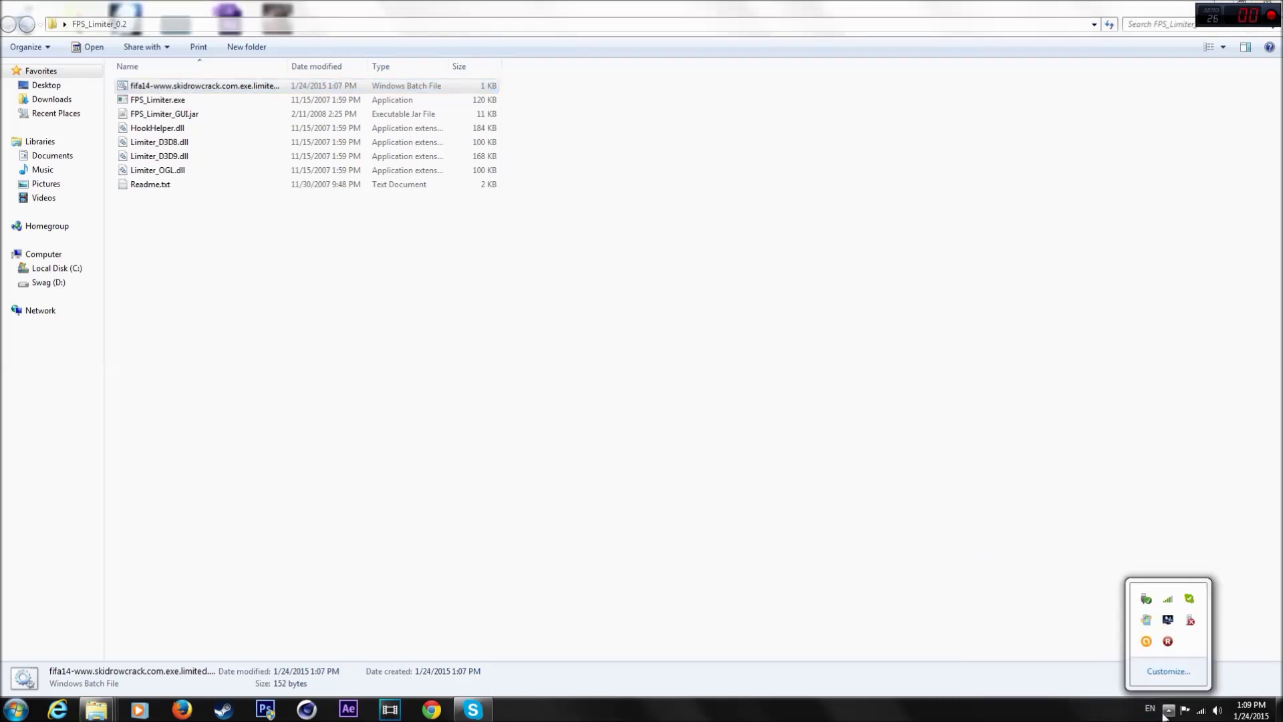
{"action": "left_click", "coordinate": [1193, 623]}
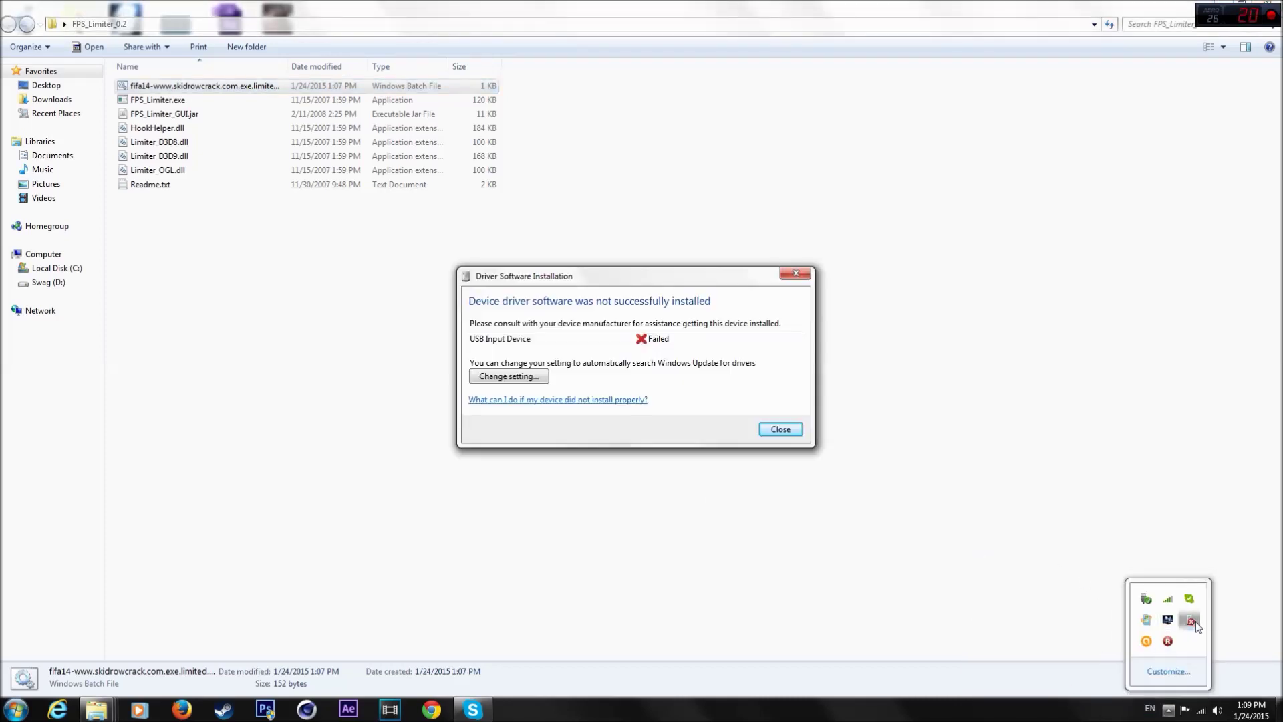
{"action": "left_click", "coordinate": [764, 431]}
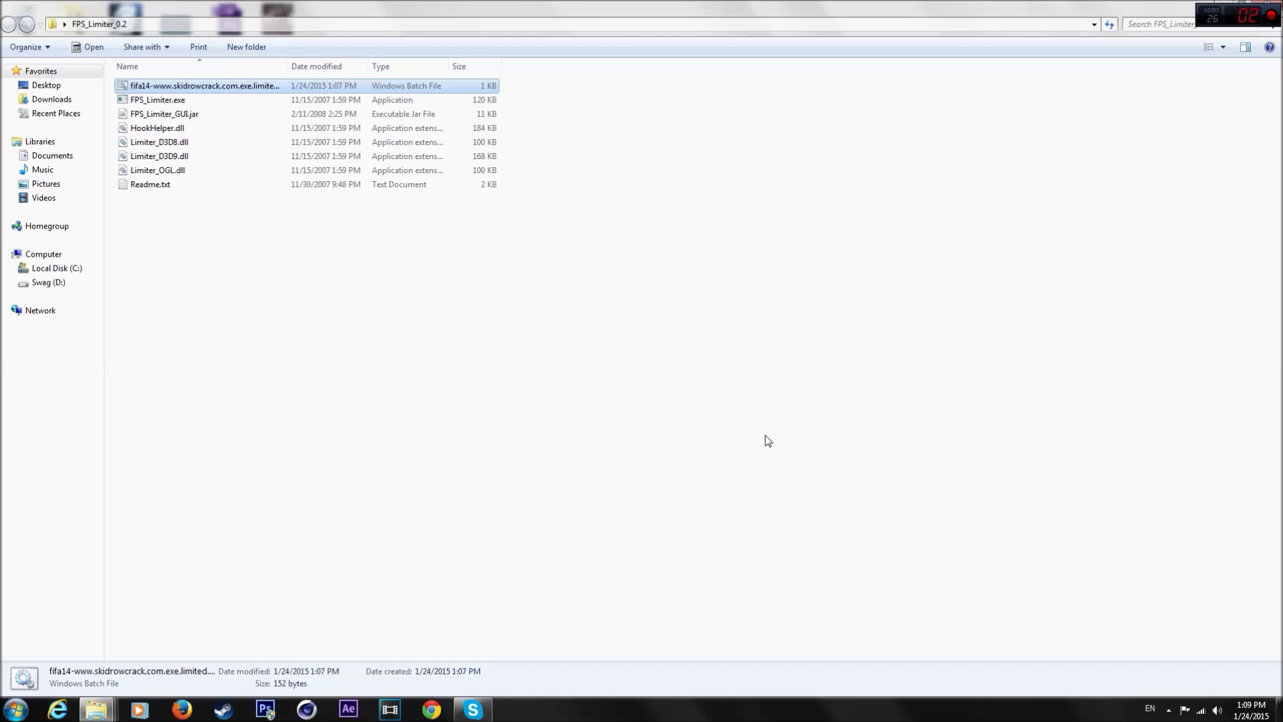
{"action": "left_click", "coordinate": [765, 435]}
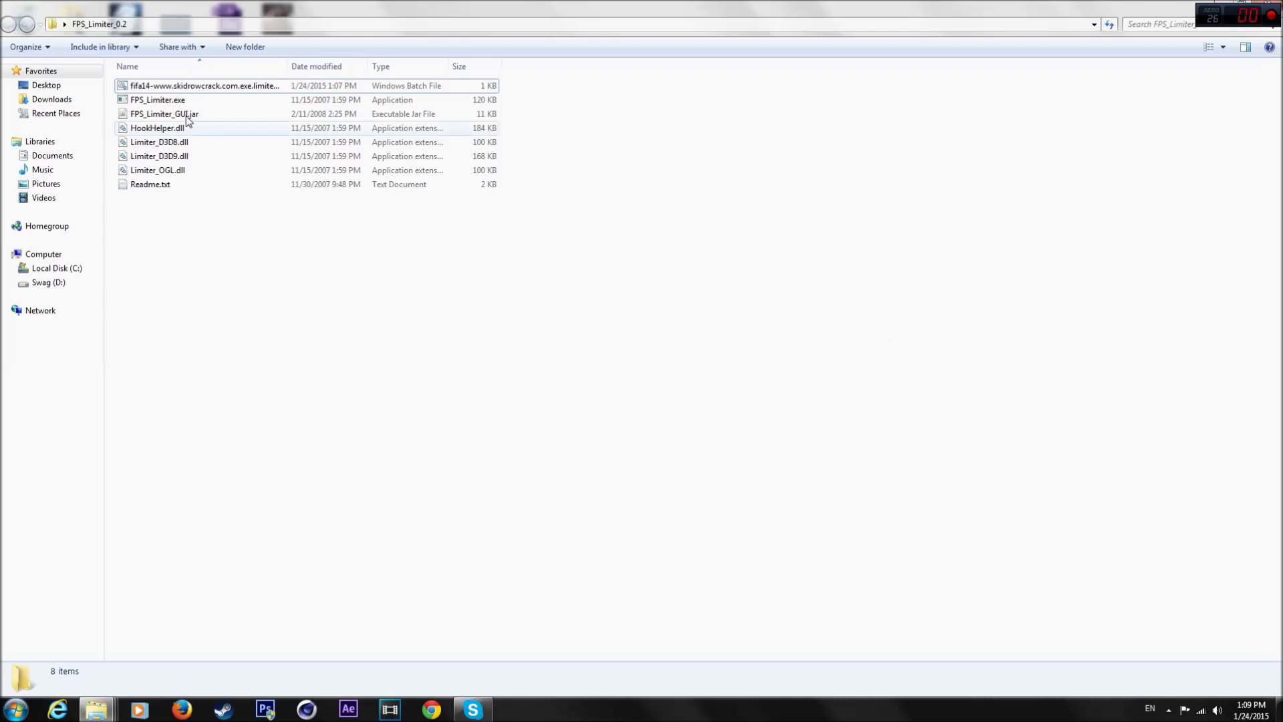
Run the fifa14 batch file, acknowledge the crack notice, and enlarge and reposition the game window.
{"action": "double_click", "coordinate": [193, 86]}
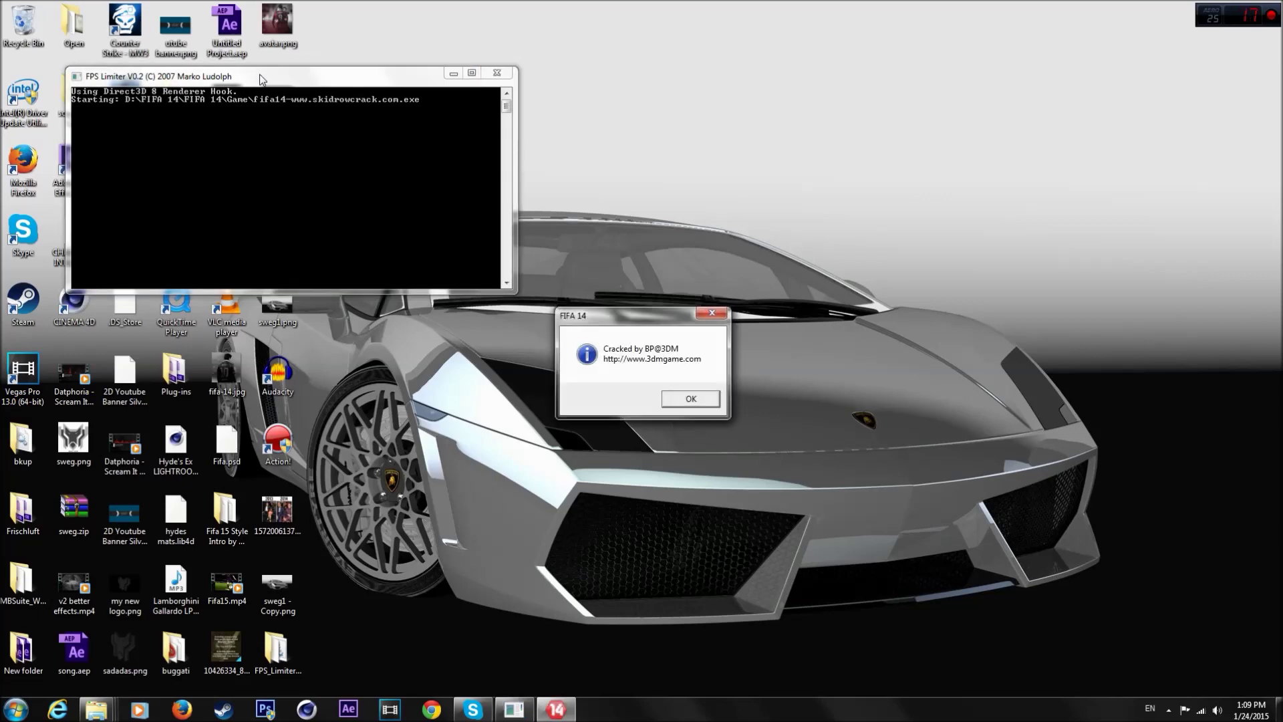
{"action": "left_click", "coordinate": [691, 401]}
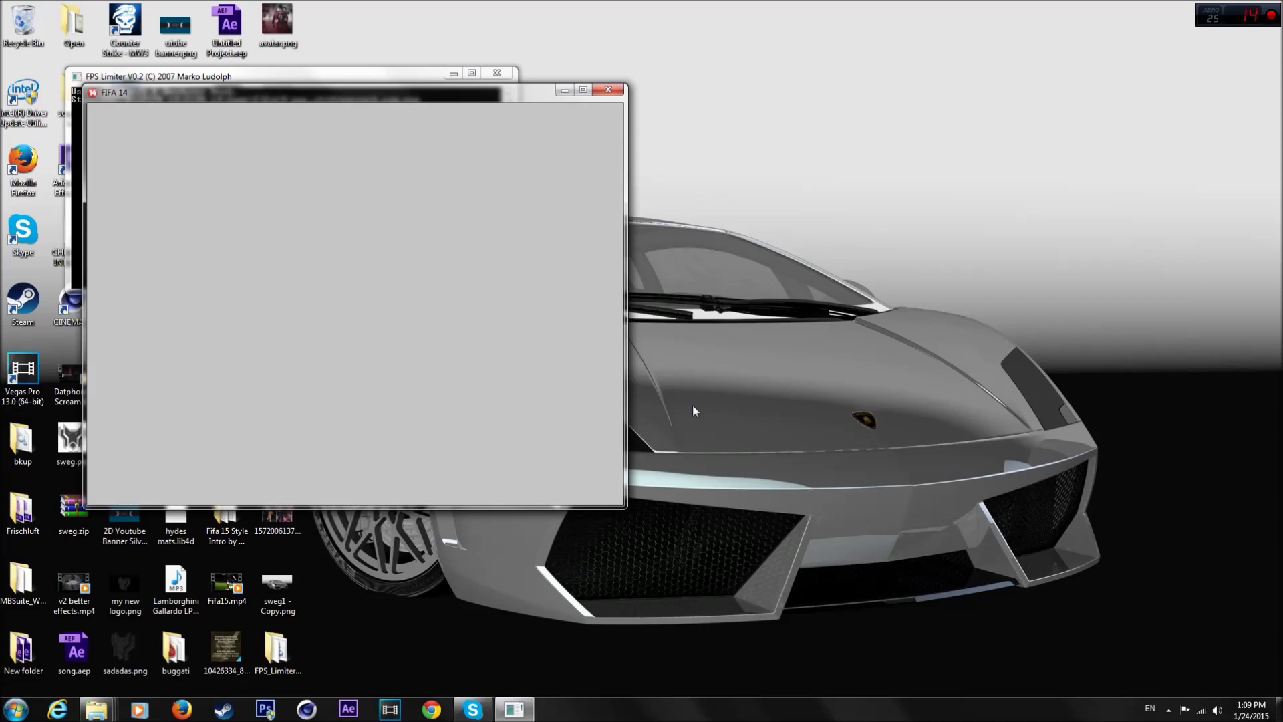
{"action": "left_click_drag", "start_coordinate": [709, 558], "coordinate": [785, 626]}
{"action": "left_click_drag", "start_coordinate": [441, 97], "coordinate": [613, 84]}
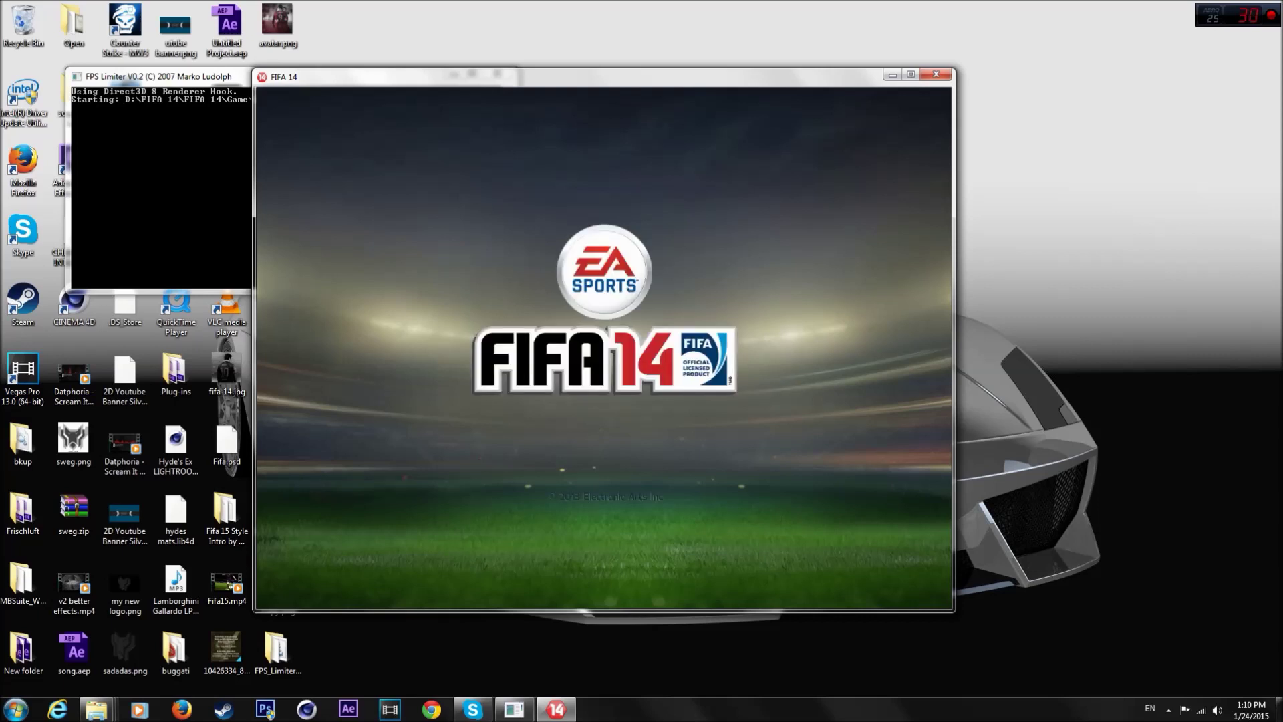
Pass the title screen, dismiss the EA server error and load Personal Settings 1.
{"action": "key", "text": "space"}
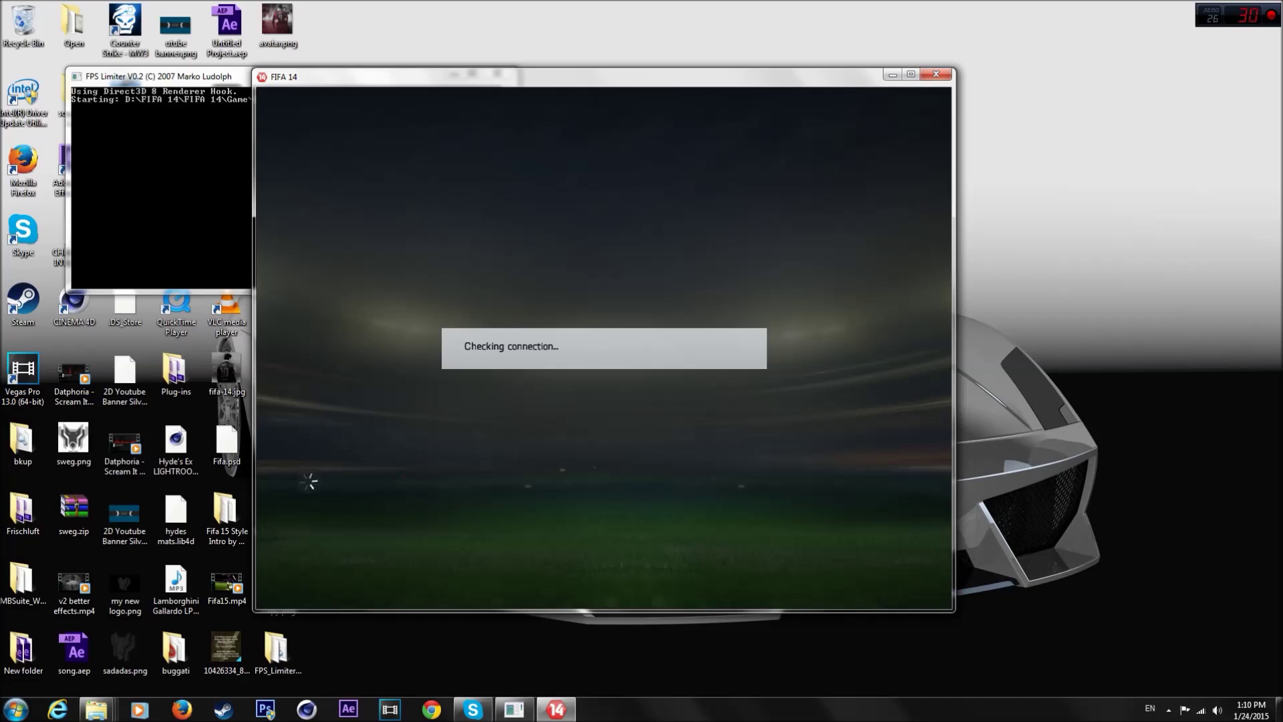
{"action": "key", "text": "Return"}
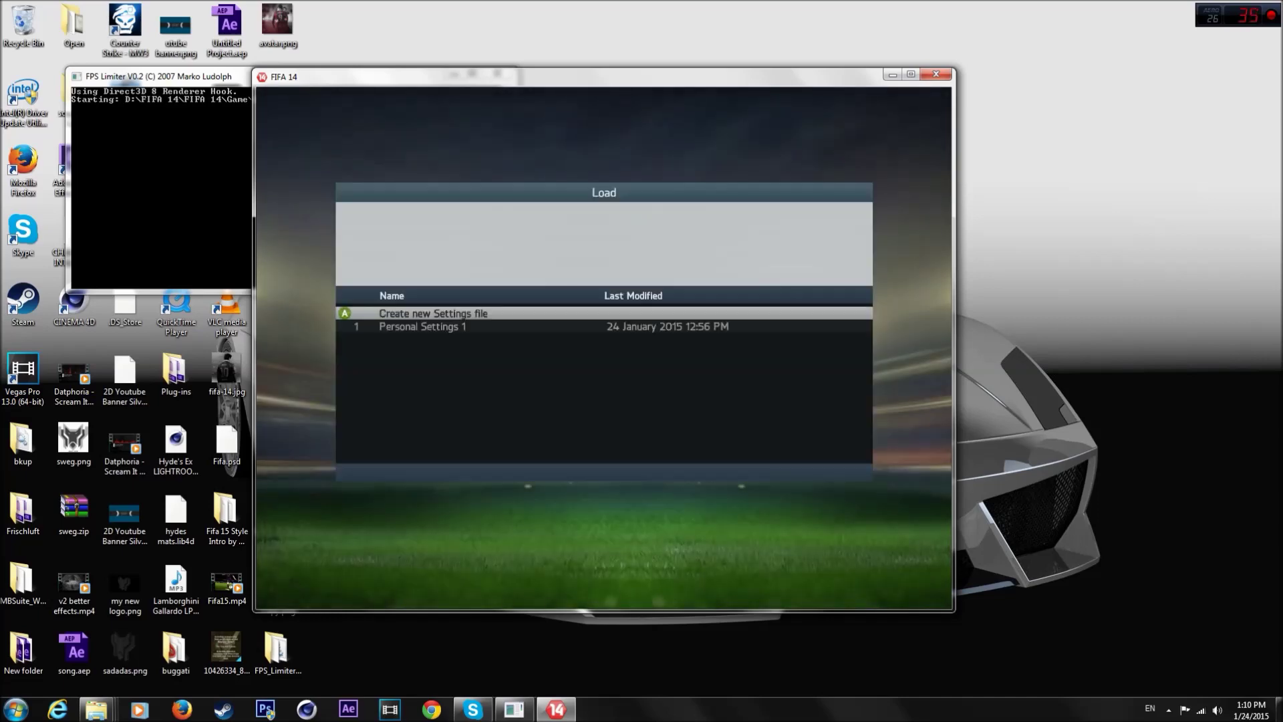
{"action": "key", "text": "Down"}
{"action": "key", "text": "Return"}
{"action": "key", "text": "Escape"}
{"action": "key", "text": "Return"}
{"action": "key", "text": "Return"}
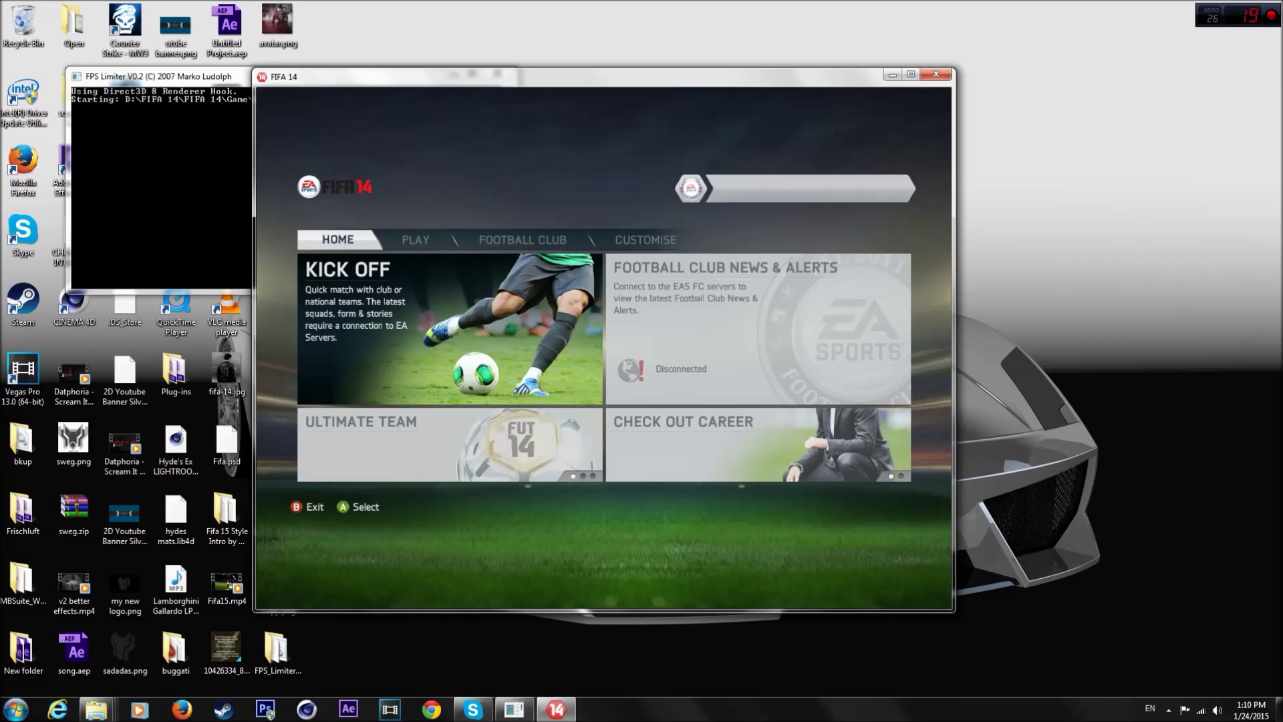
Set up a Kick Off match, adjusting controllers and confirming Arsenal versus Spurs.
{"action": "key", "text": "Return"}
{"action": "key", "text": "q"}
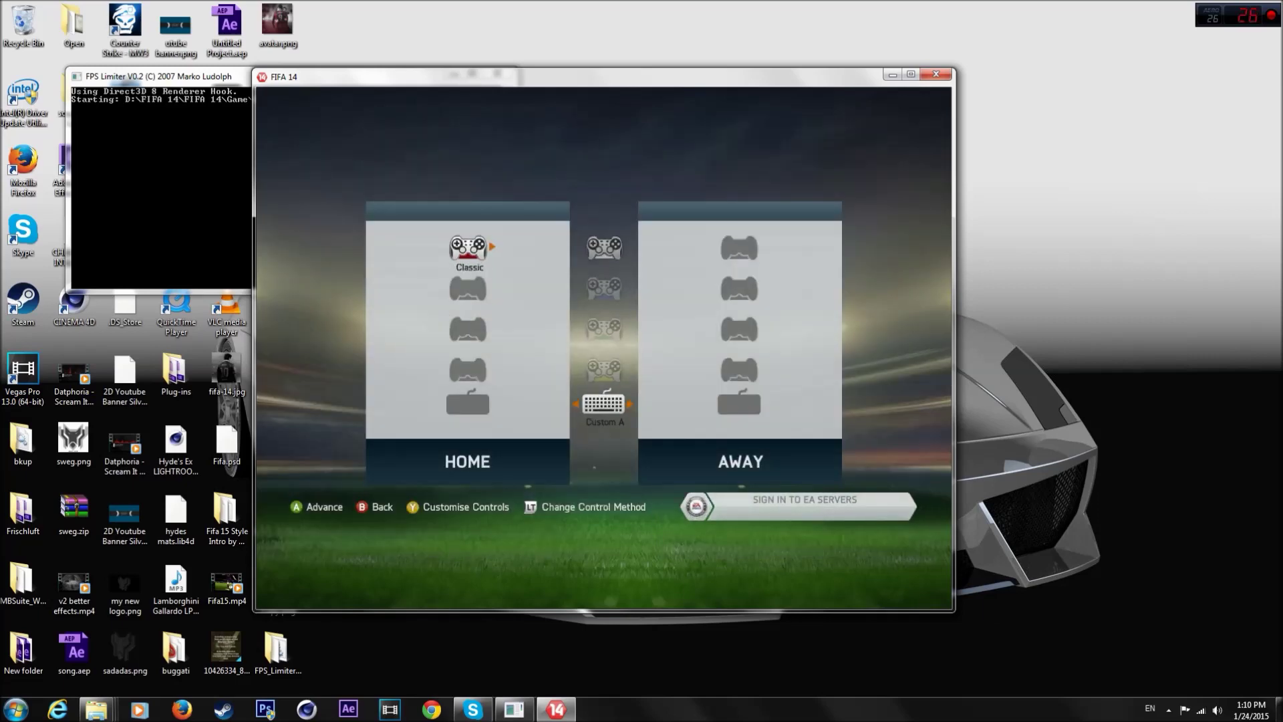
{"action": "key", "text": "Return"}
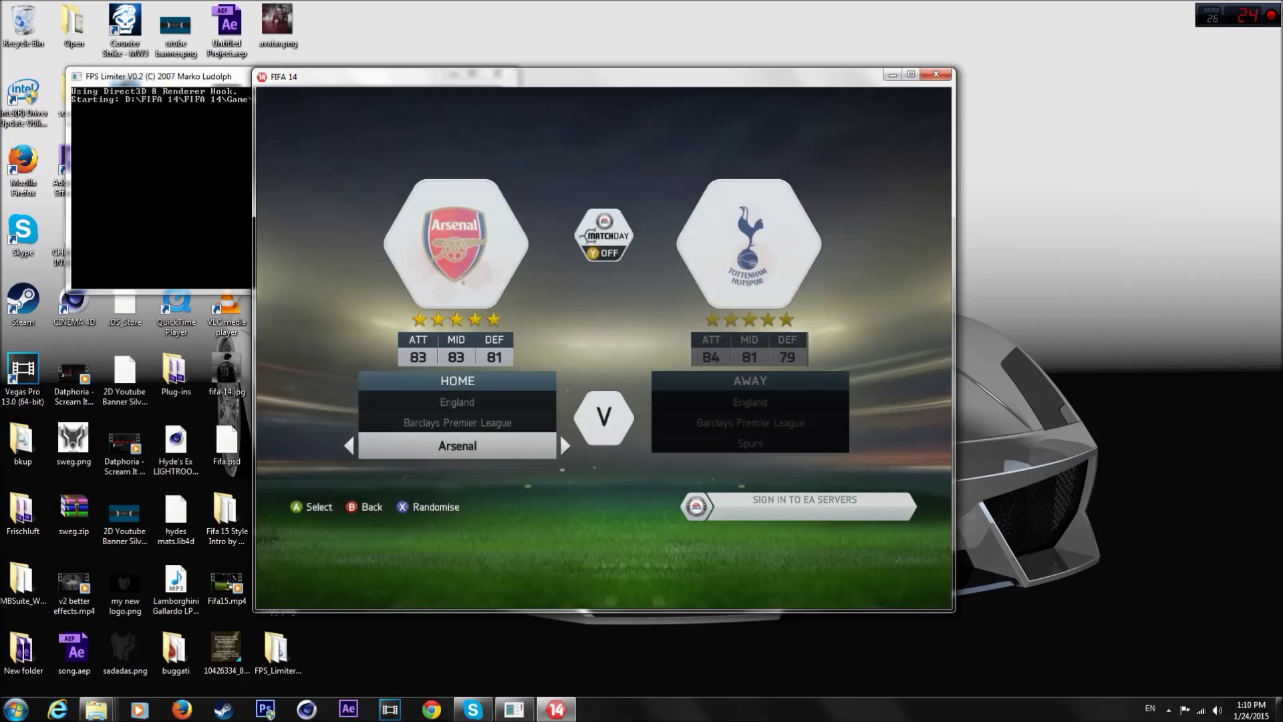
{"action": "key", "text": "Return"}
{"action": "key", "text": "Return"}
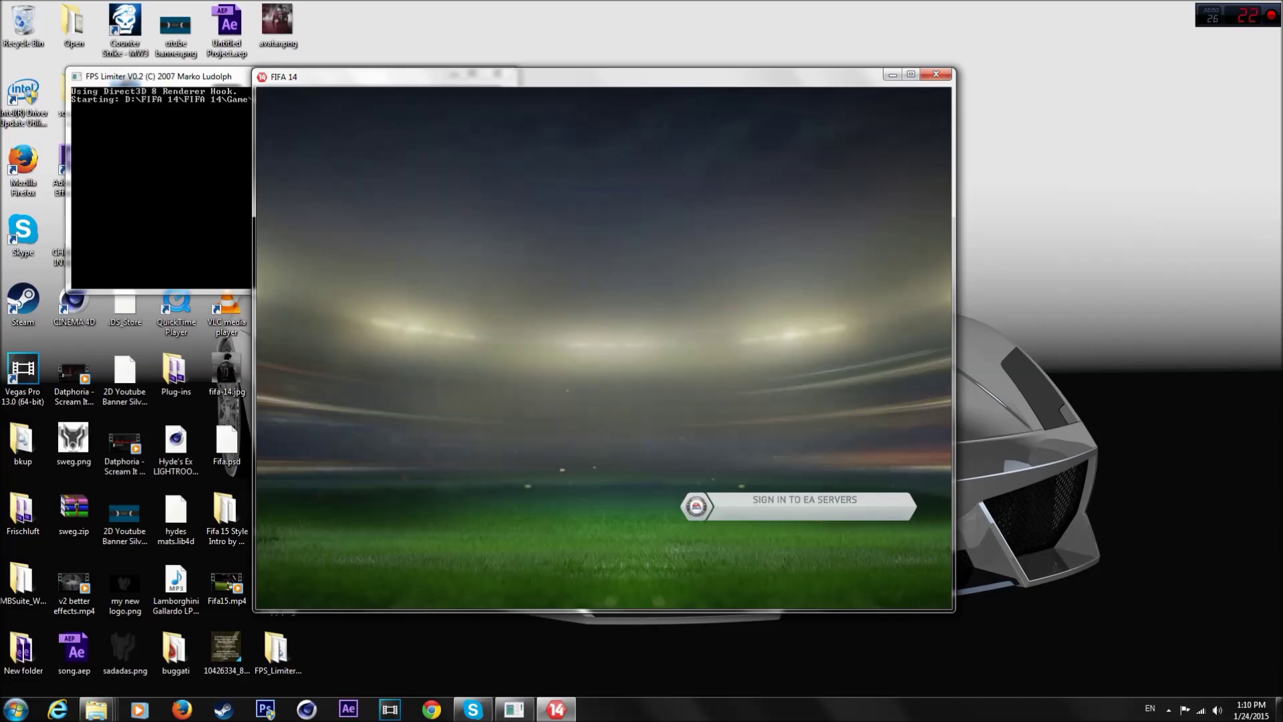
{"action": "key", "text": "Return"}
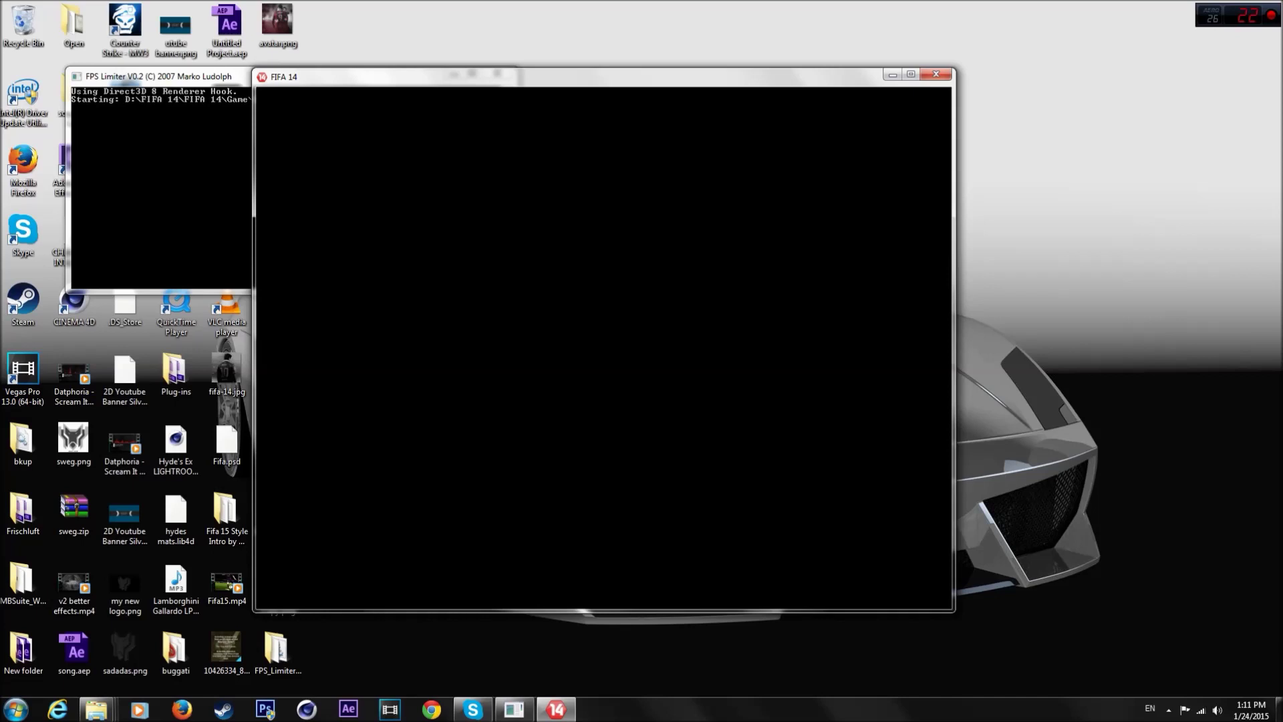
Play the Lob Pass skill game, moving Welbeck onto the ball and lobbing it twice.
{"action": "key", "text": "Return"}
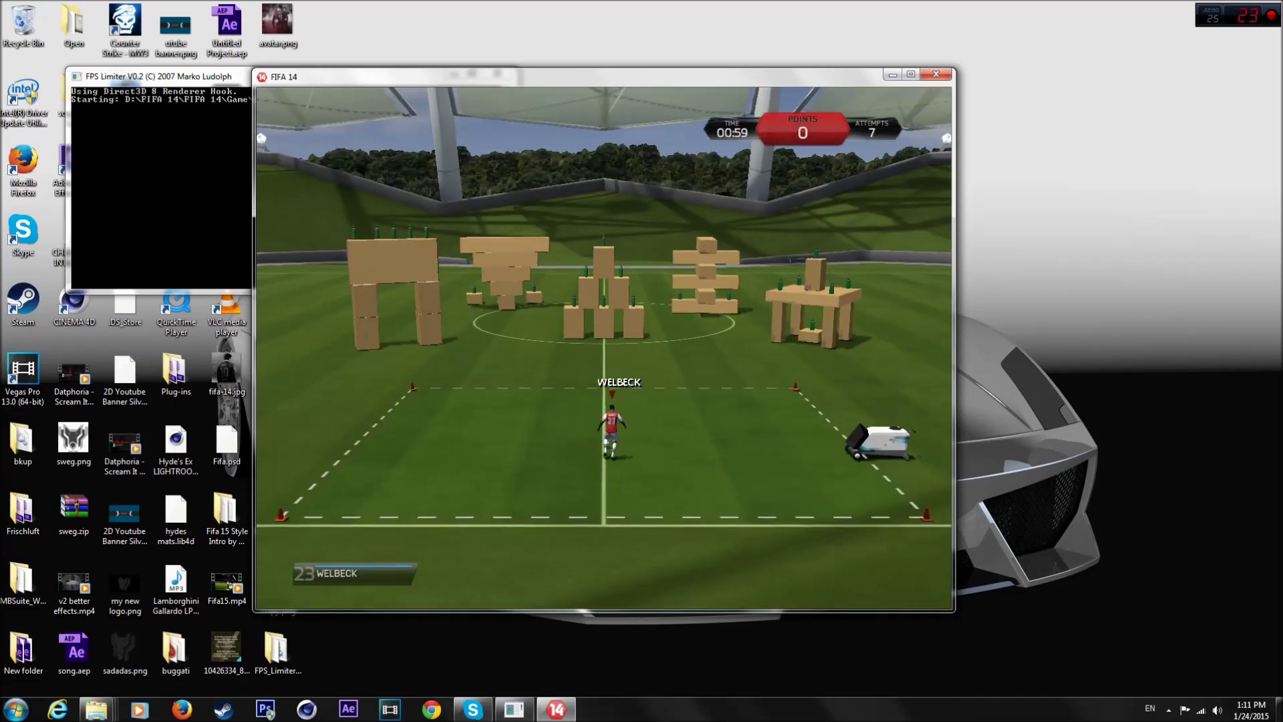
{"action": "key", "text": "Left"}
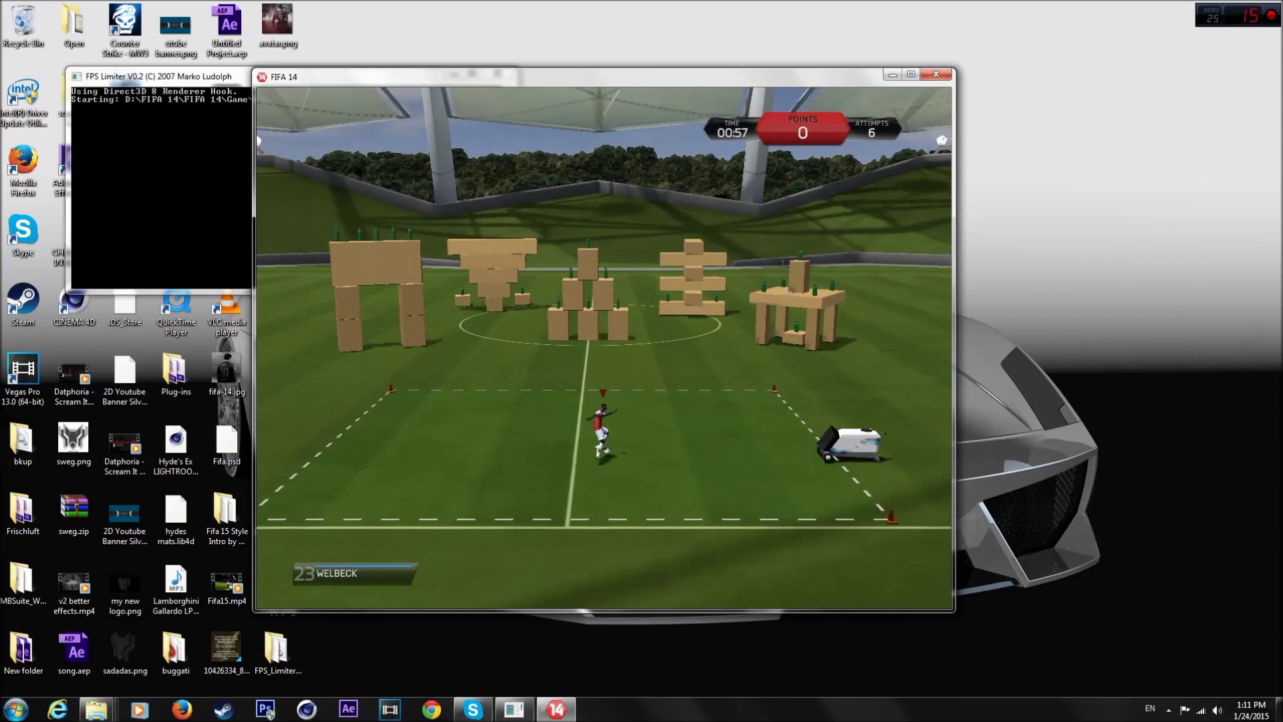
{"action": "key", "text": "a"}
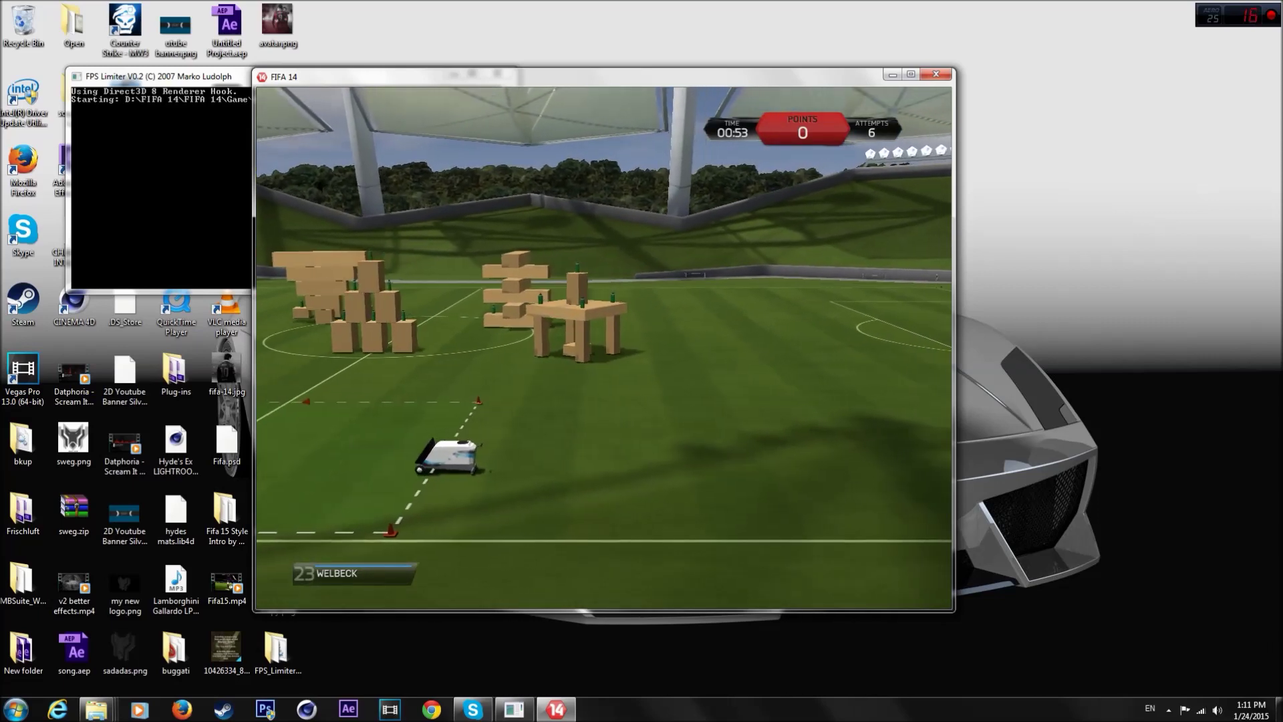
{"action": "key", "text": "Right"}
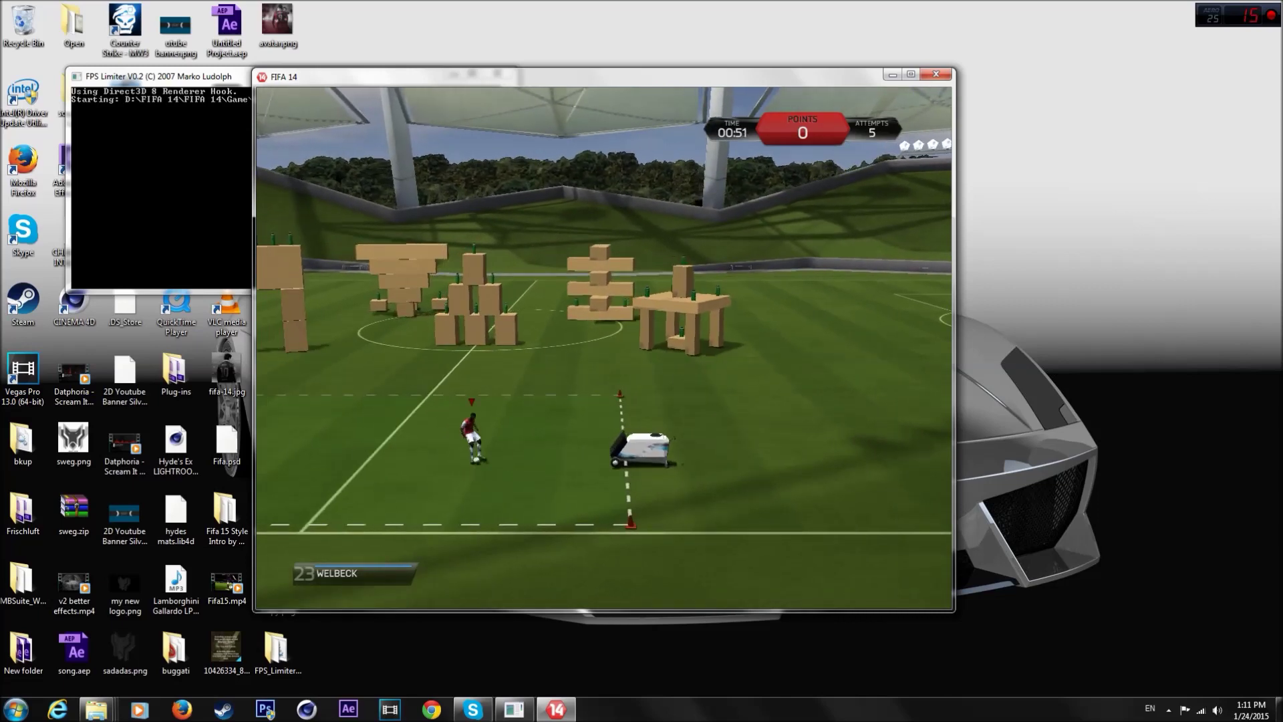
{"action": "key", "text": "a"}
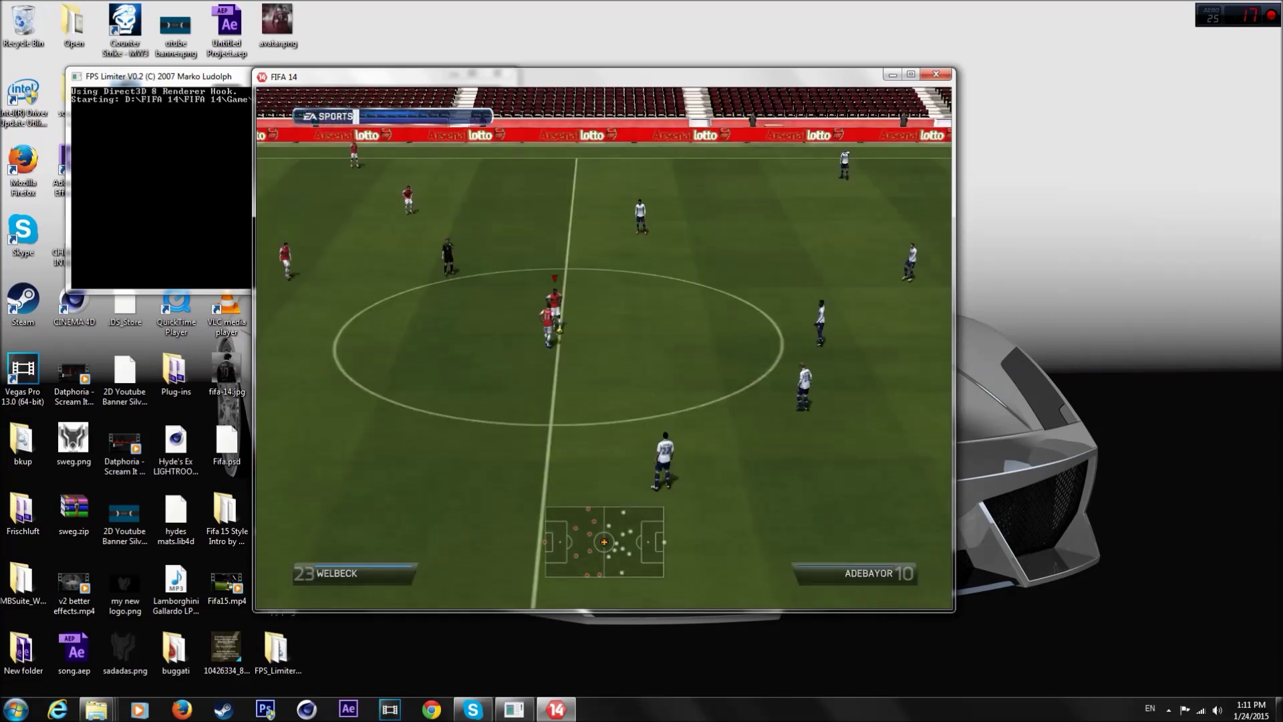
Skip to kickoff, make a pass in the Arsenal–Spurs match, then quit FIFA 14.
{"action": "key", "text": "s"}
{"action": "key", "text": "s"}
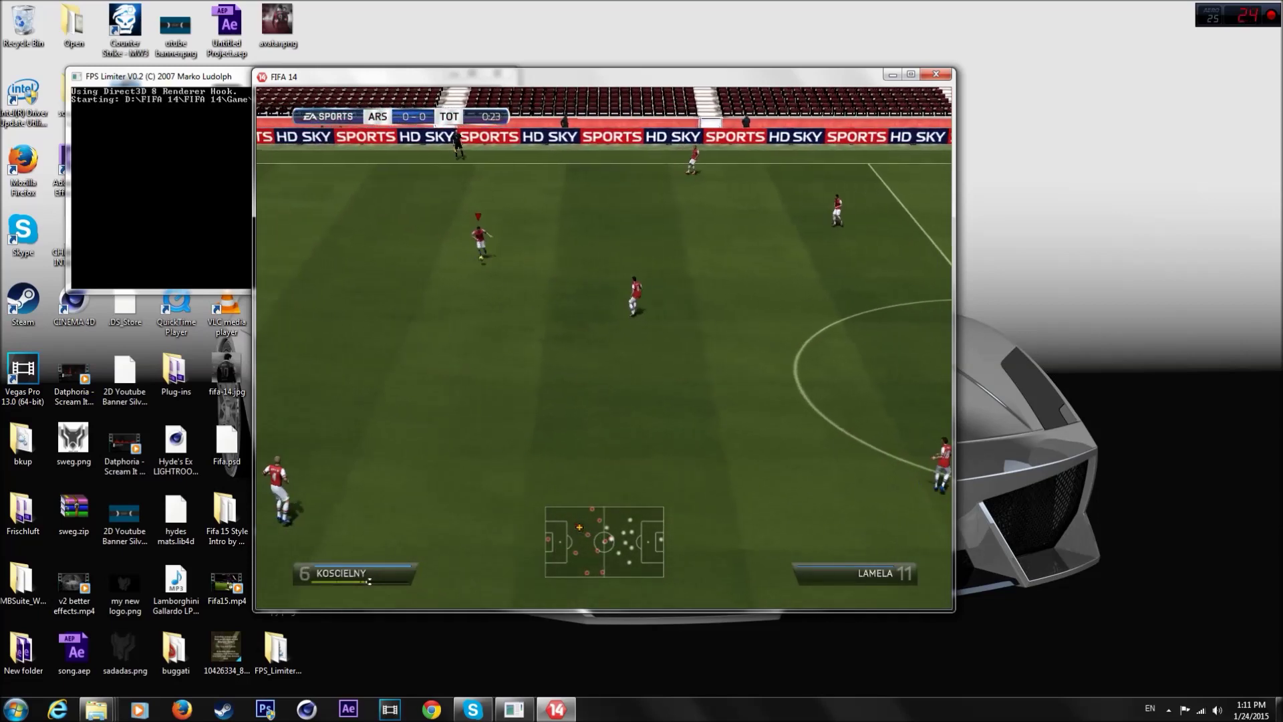
{"action": "key", "text": "s"}
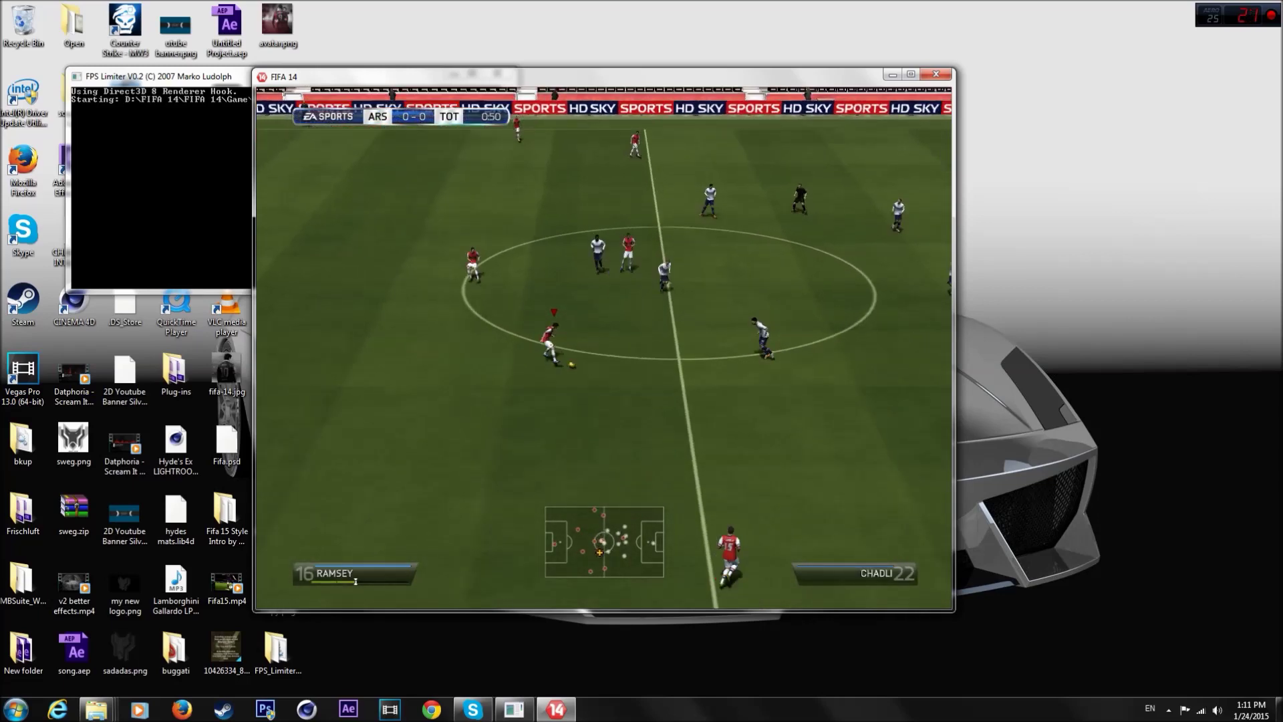
{"action": "key", "text": "s"}
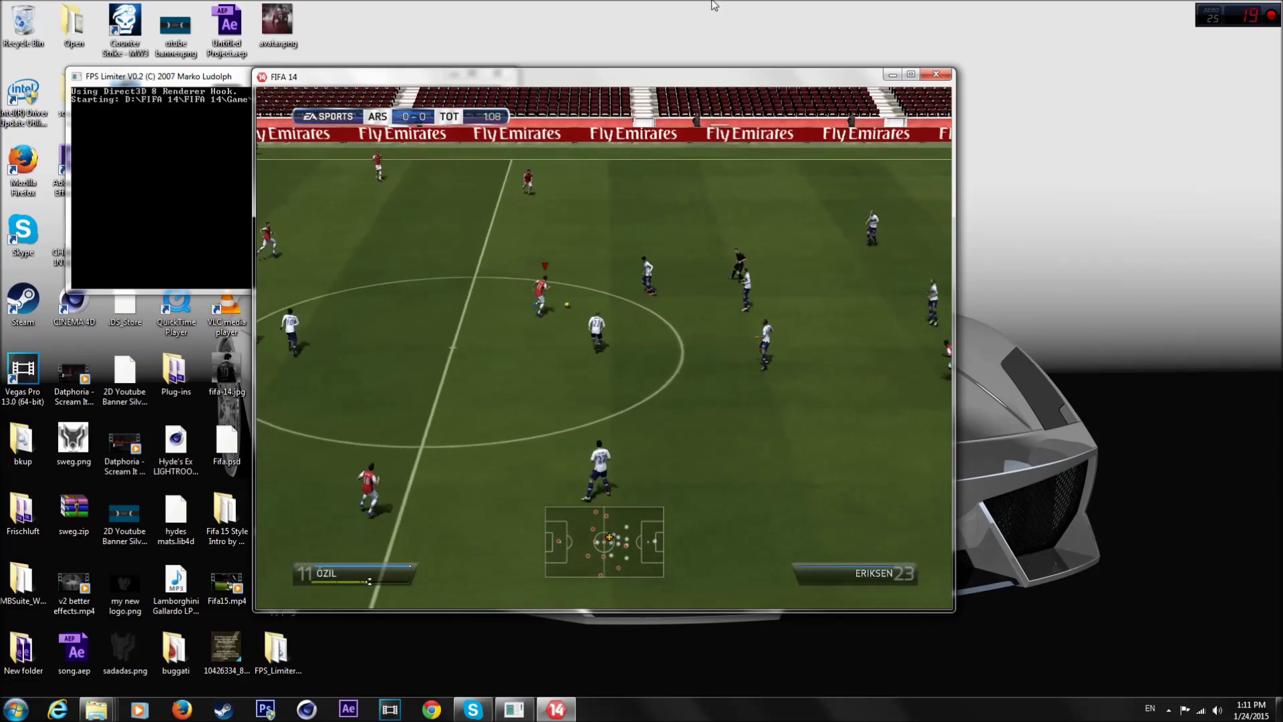
{"action": "key", "text": "alt+F4"}
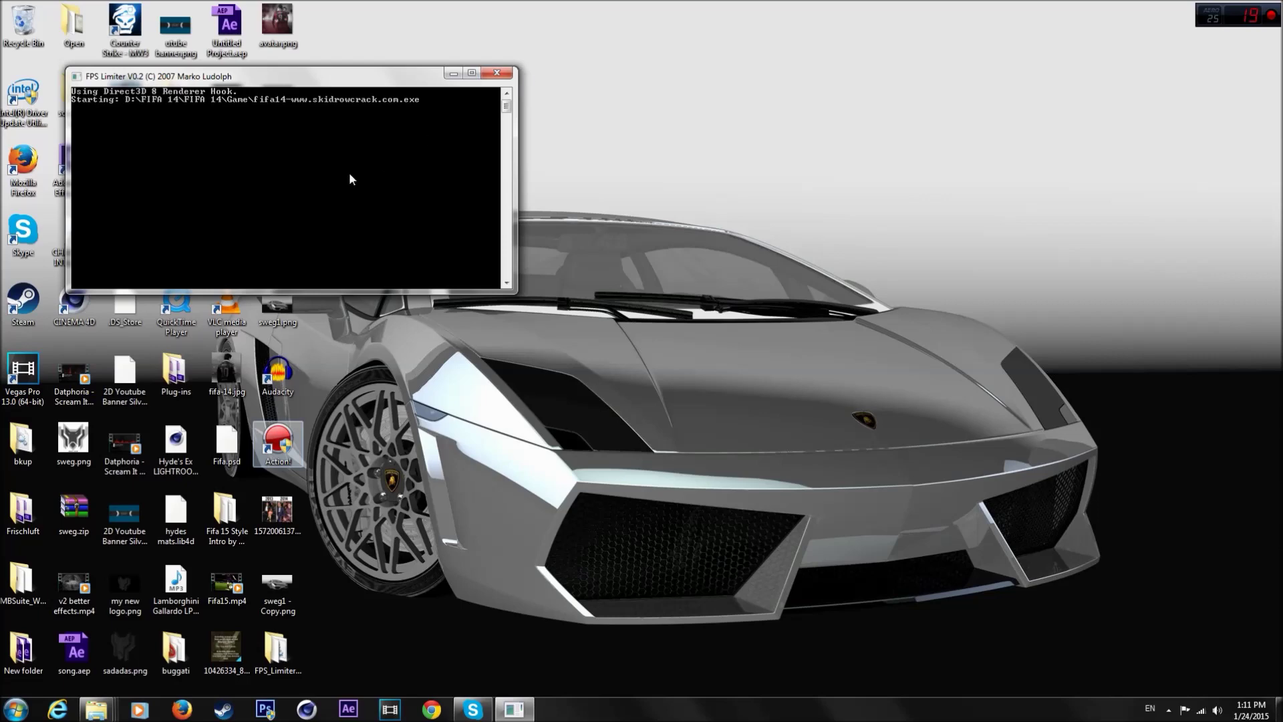
Close the FPS Limiter console and return to the FPS_Limiter_0.2 folder window.
{"action": "key", "text": "Return"}
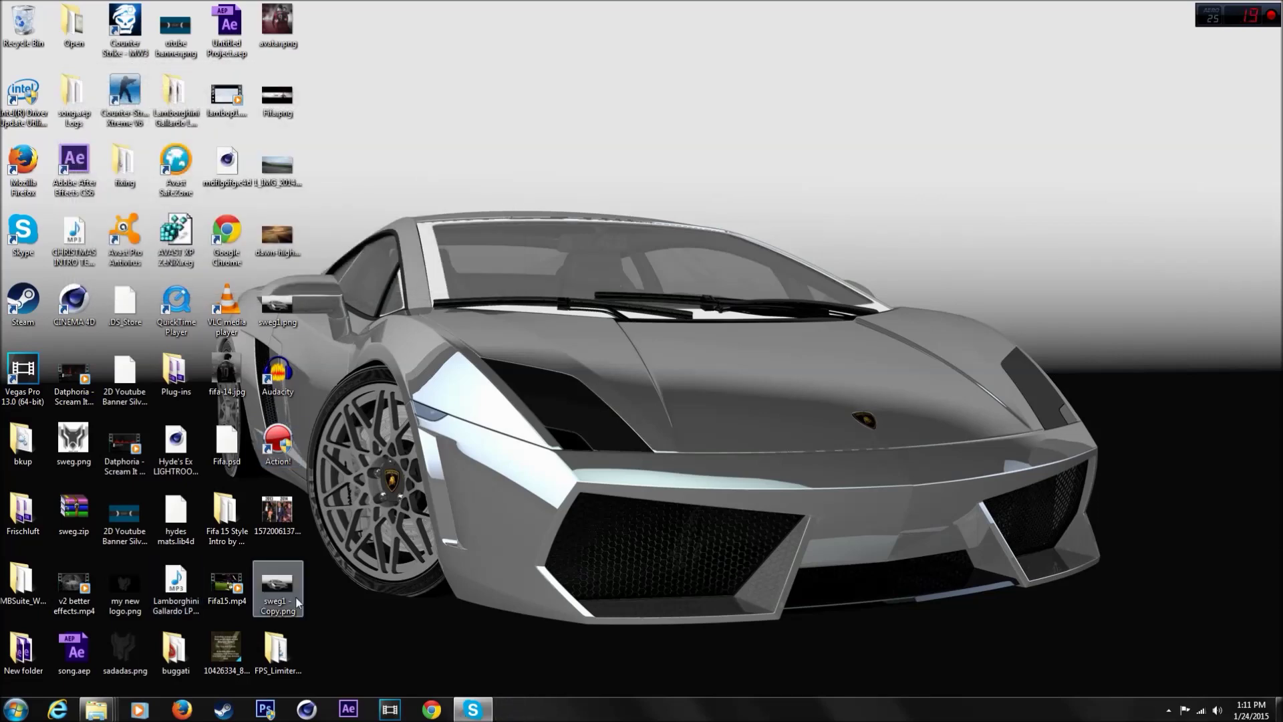
{"action": "mouse_move", "coordinate": [95, 709]}
{"action": "left_click", "coordinate": [328, 664]}
Edit the fifa14 batch file in Notepad and highlight its command from the /f:60 cap onward.
{"action": "right_click", "coordinate": [190, 86]}
{"action": "left_click", "coordinate": [218, 114]}
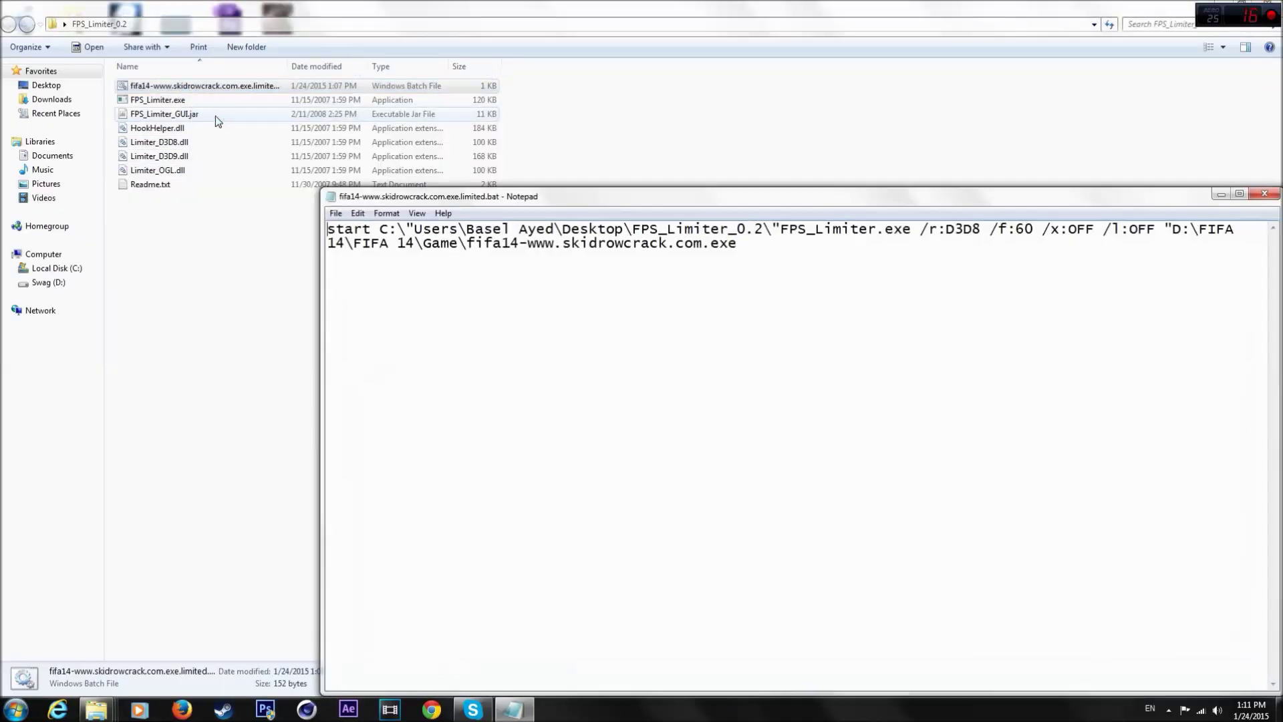
{"action": "left_click_drag", "start_coordinate": [1016, 228], "coordinate": [1279, 242]}
{"action": "left_click", "coordinate": [1085, 355]}
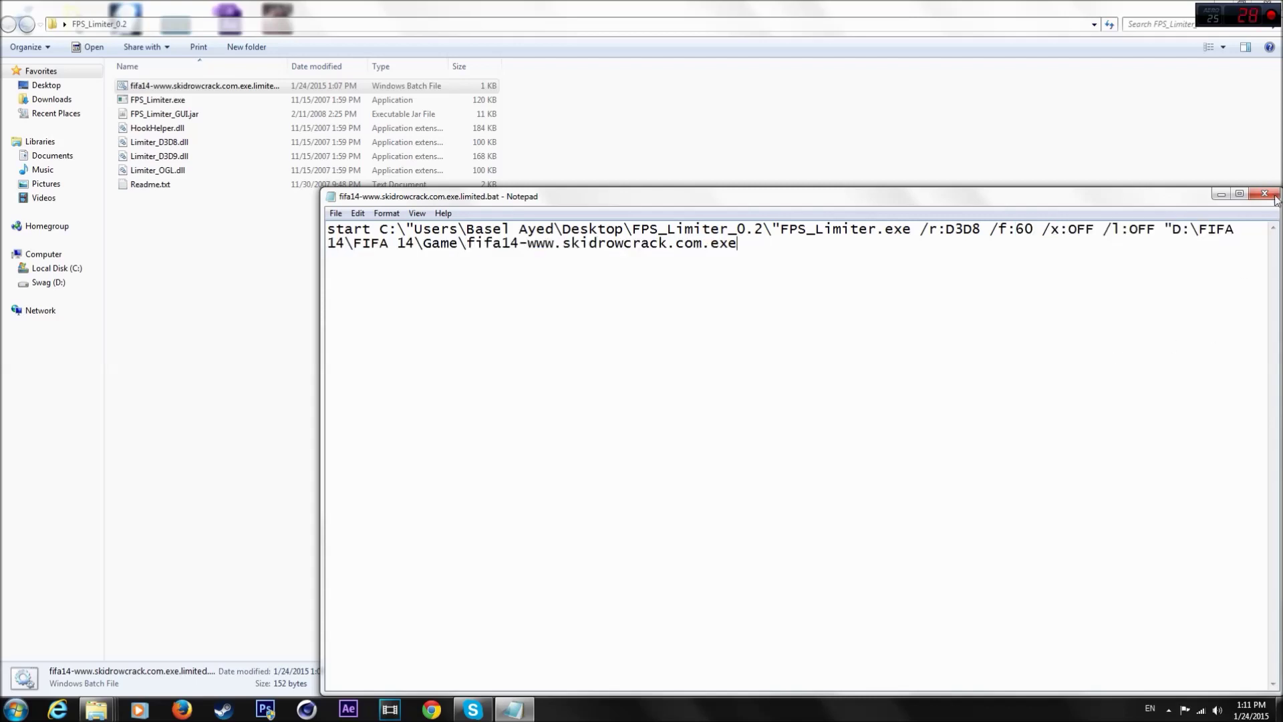